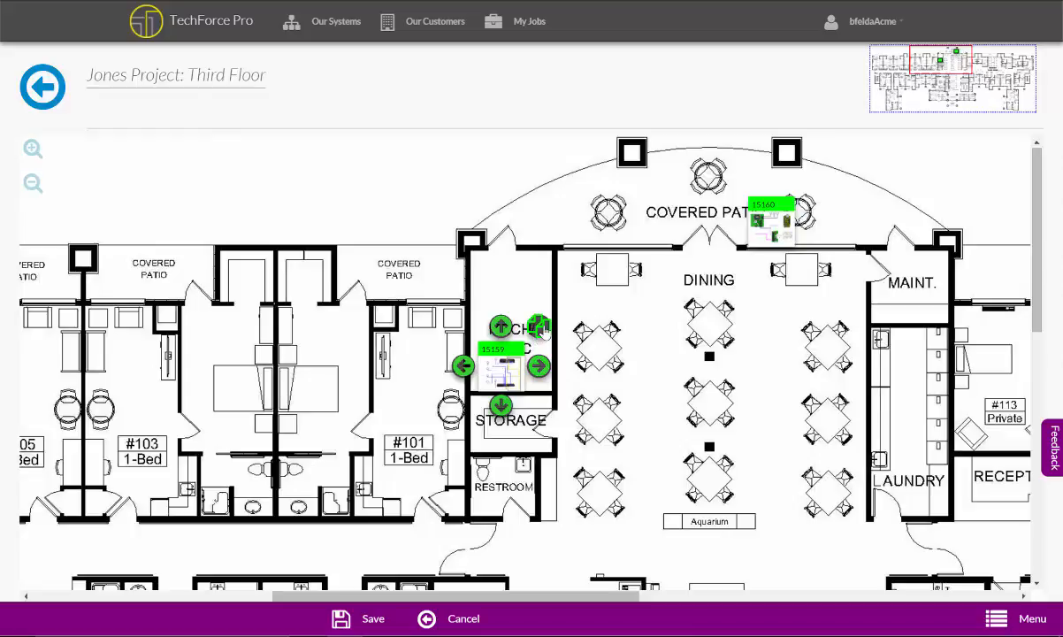
Duplicate system 15159 from the mechanical room and move the copy across the floor plan to unit #108
click(542, 329)
drag(522, 397, 864, 284)
drag(828, 405, 782, 405)
scroll(782, 405, down, 4)
drag(276, 382, 866, 405)
drag(848, 226, 205, 434)
drag(305, 414, 355, 302)
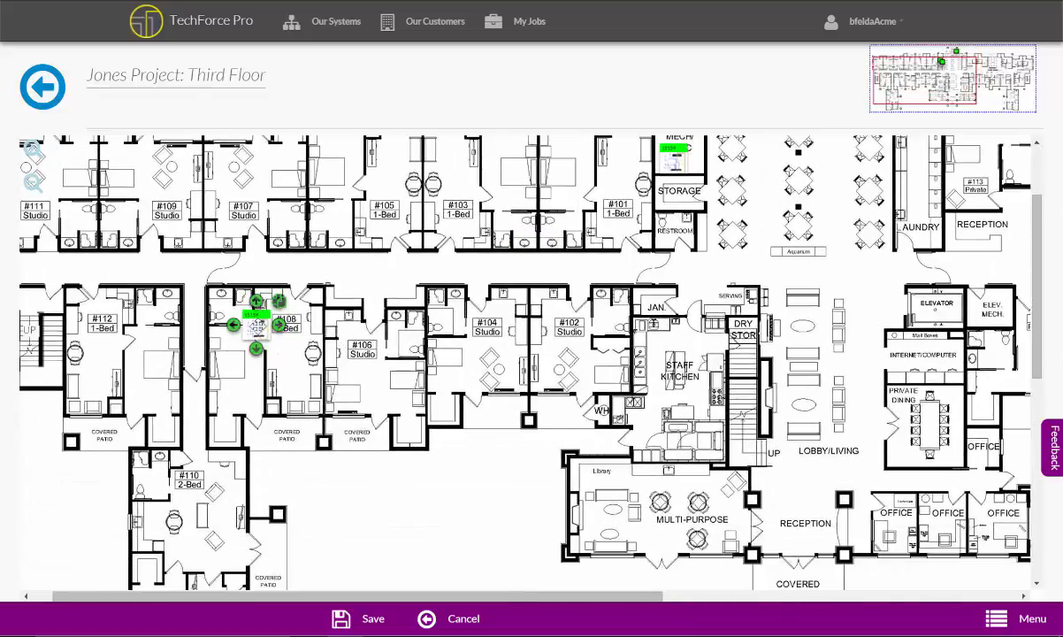
Place copies of system 15159 at unit #110's patio door, in the multi-purpose room and by the reception entrance
drag(257, 322, 657, 540)
click(264, 523)
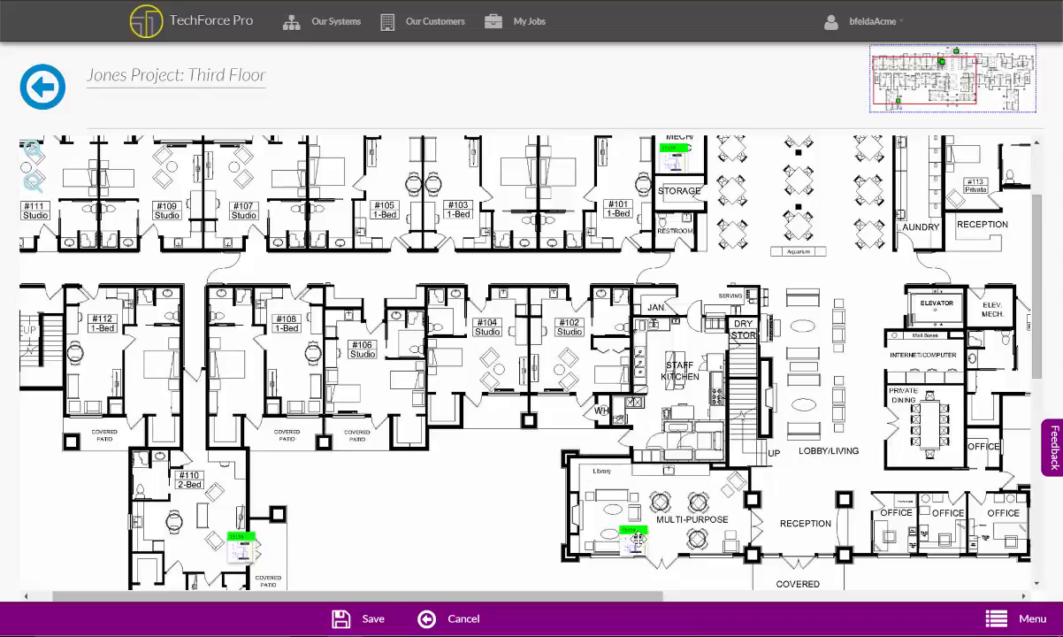
click(657, 517)
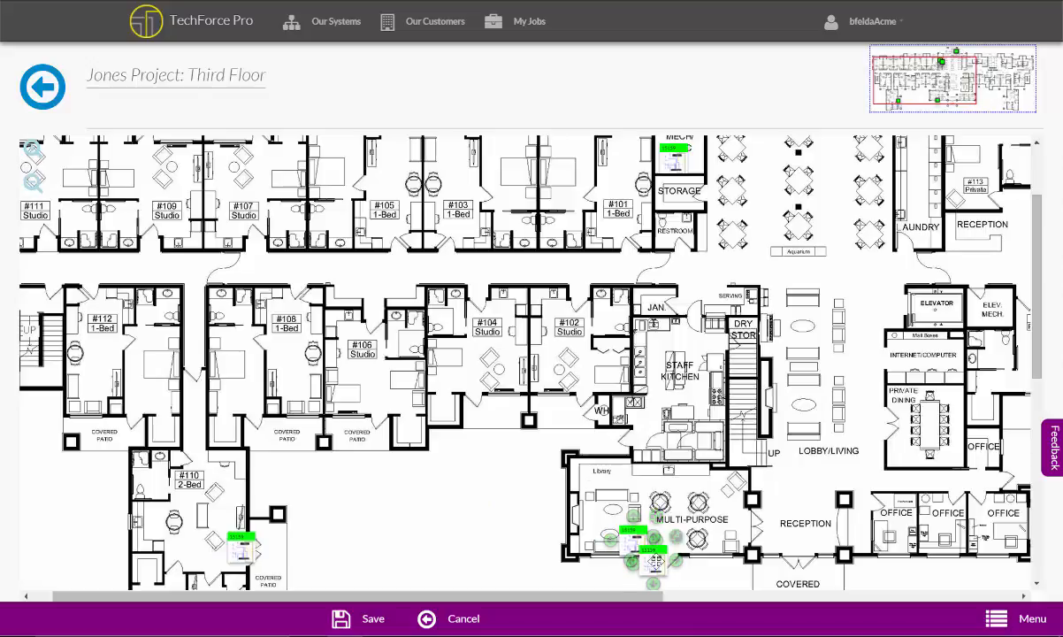
drag(655, 562, 776, 544)
Connect a wire from the system in unit #110 to the system in the multi-purpose room
drag(461, 523, 483, 403)
click(265, 430)
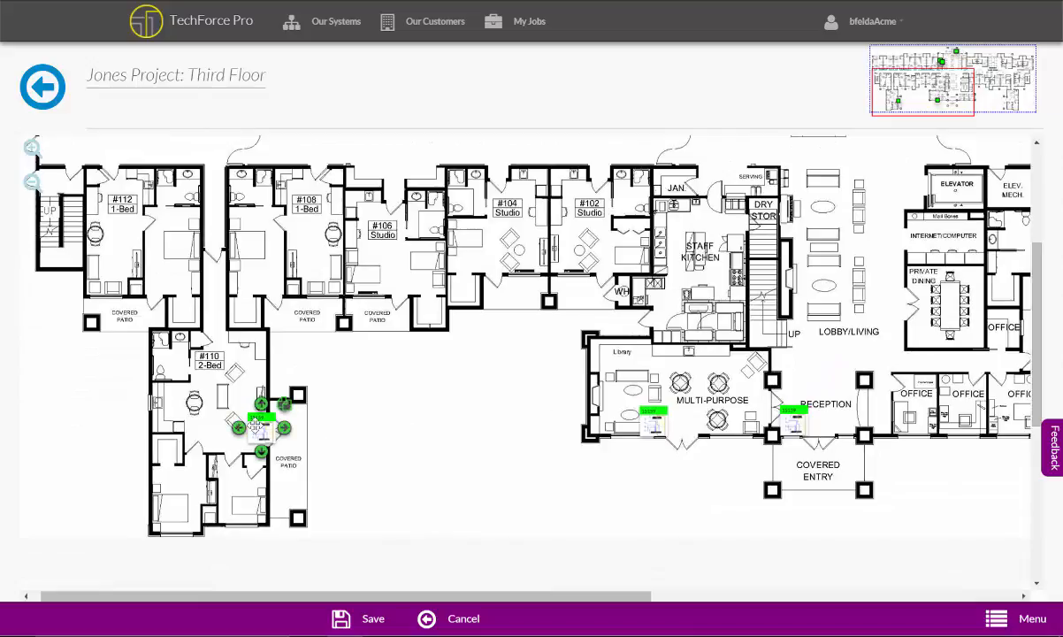
click(418, 399)
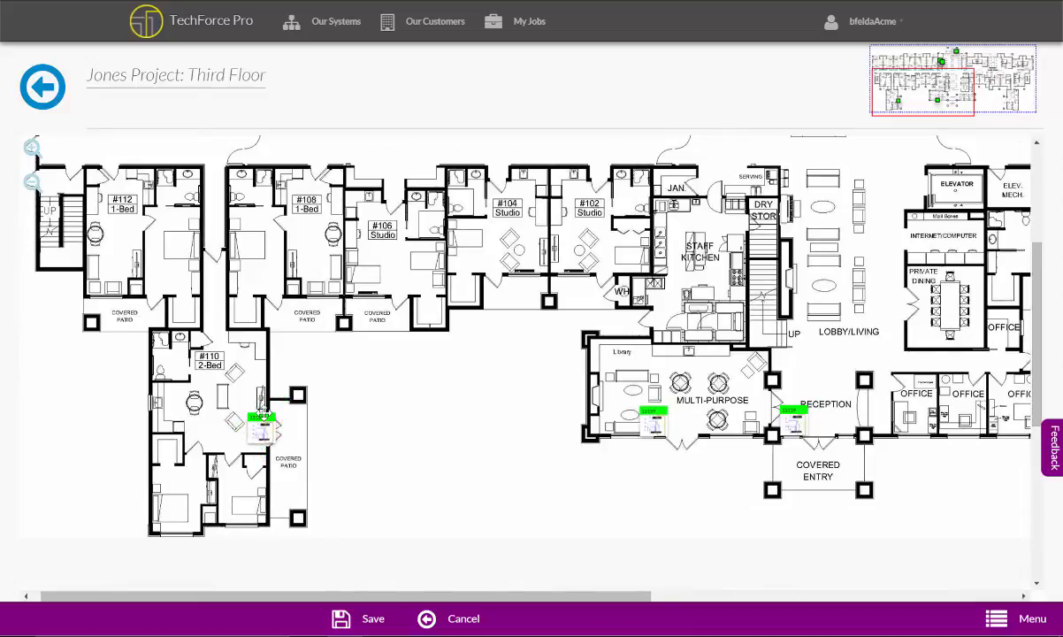
click(253, 425)
click(240, 430)
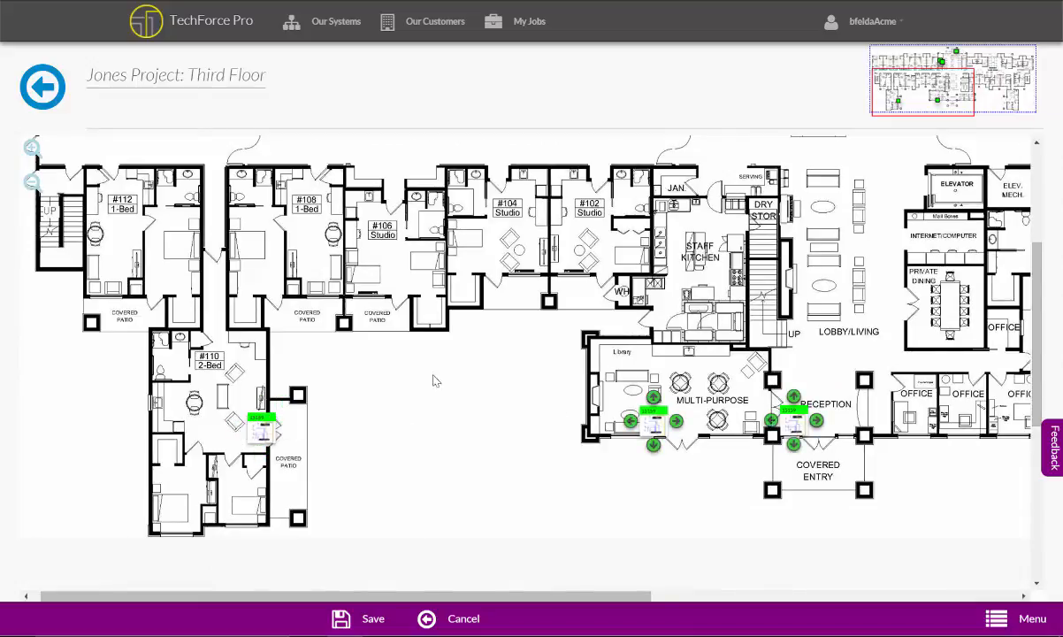
click(676, 423)
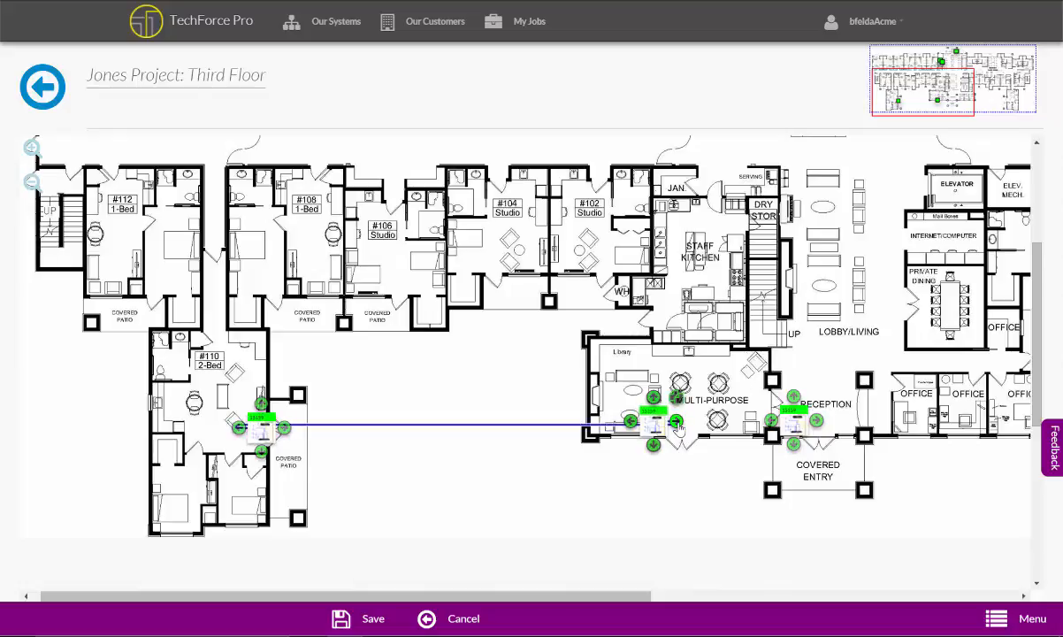
Add a movable bend to the new wire and reroute its horizontal run through units #108, #106, #104 and #102
click(560, 429)
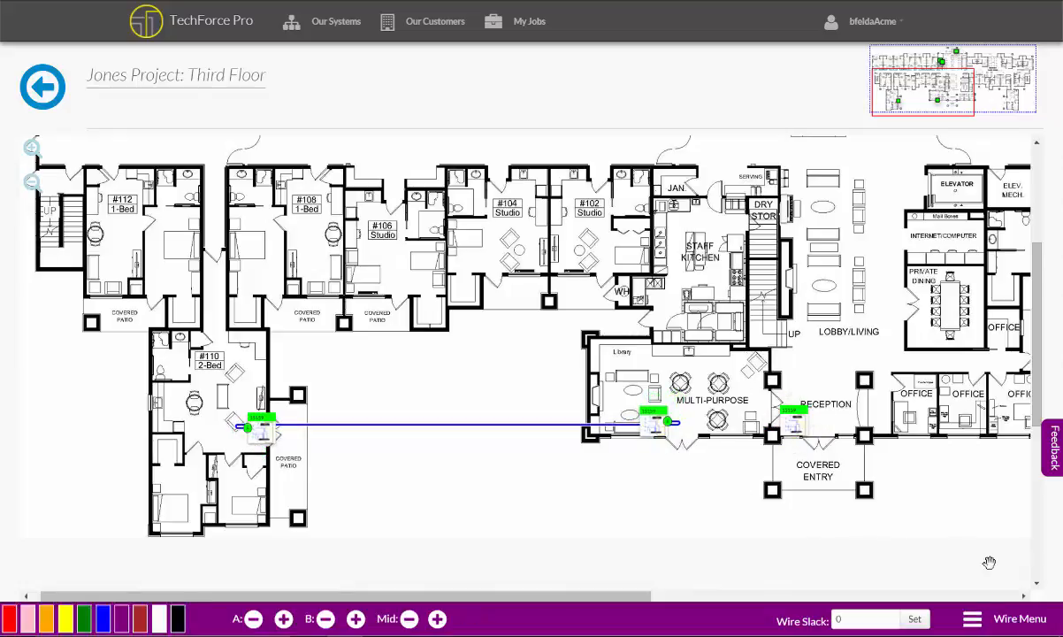
click(996, 619)
click(973, 515)
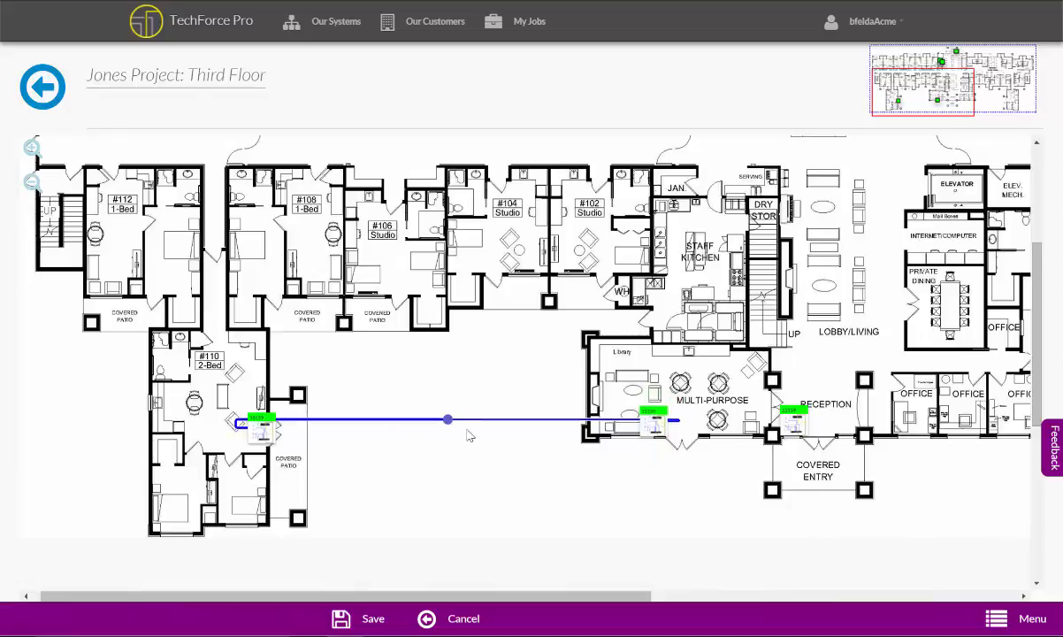
drag(448, 420, 452, 193)
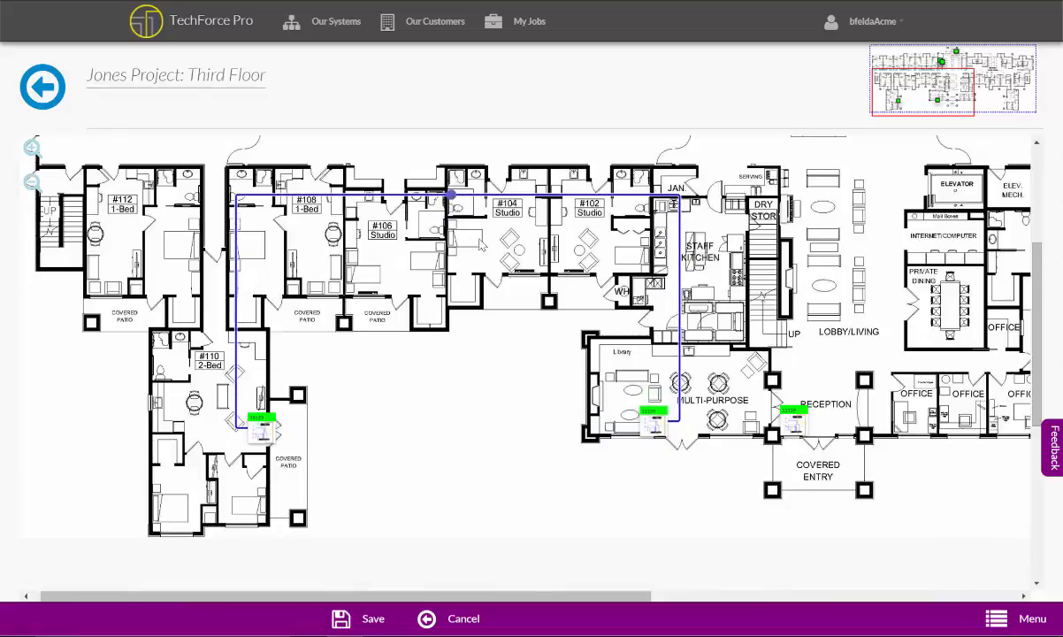
Separate the icon of unit #110's system, place it outside the building and keep the marker beside the unit's outer wall
click(260, 428)
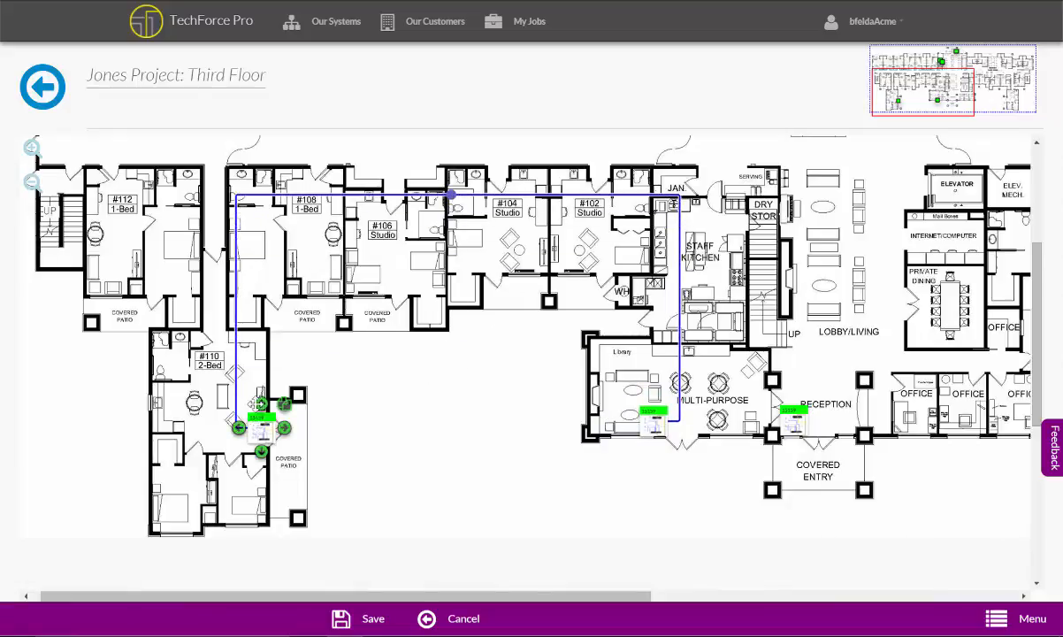
drag(261, 431, 255, 407)
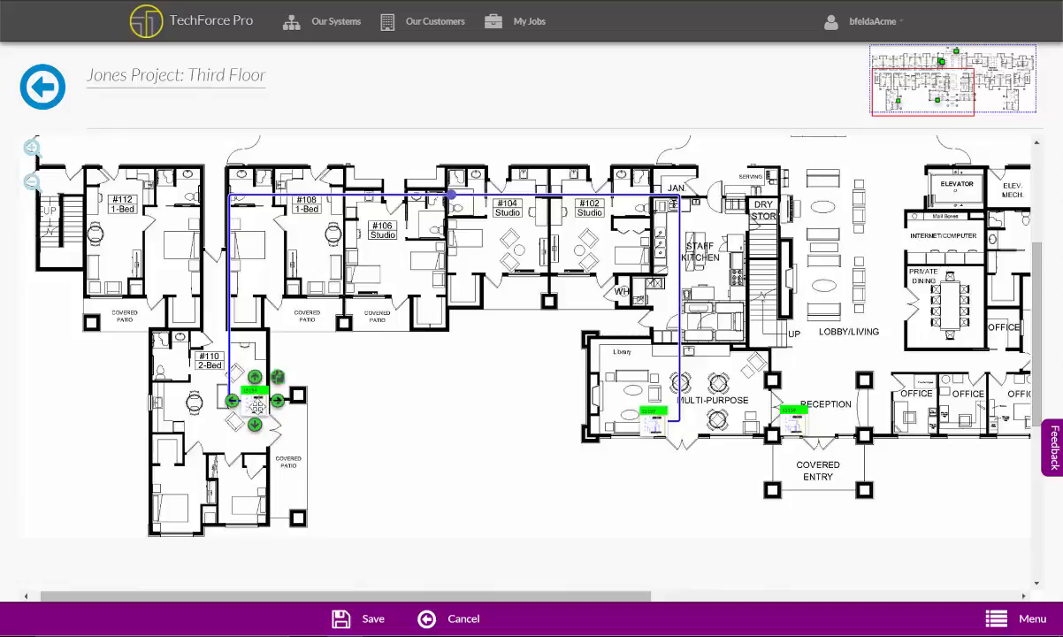
click(255, 404)
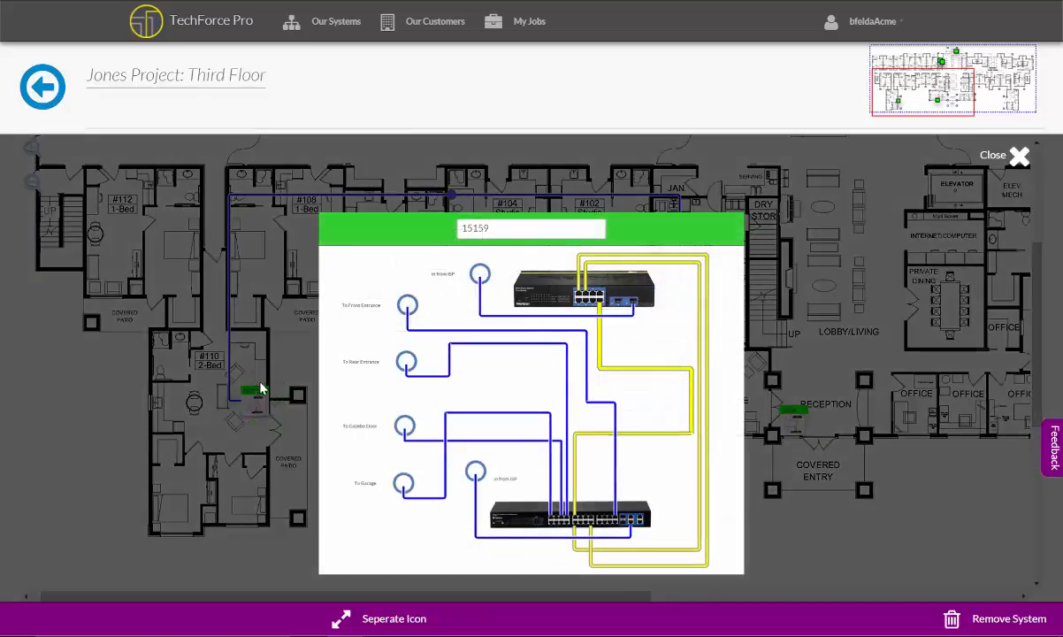
click(379, 620)
drag(272, 390, 409, 456)
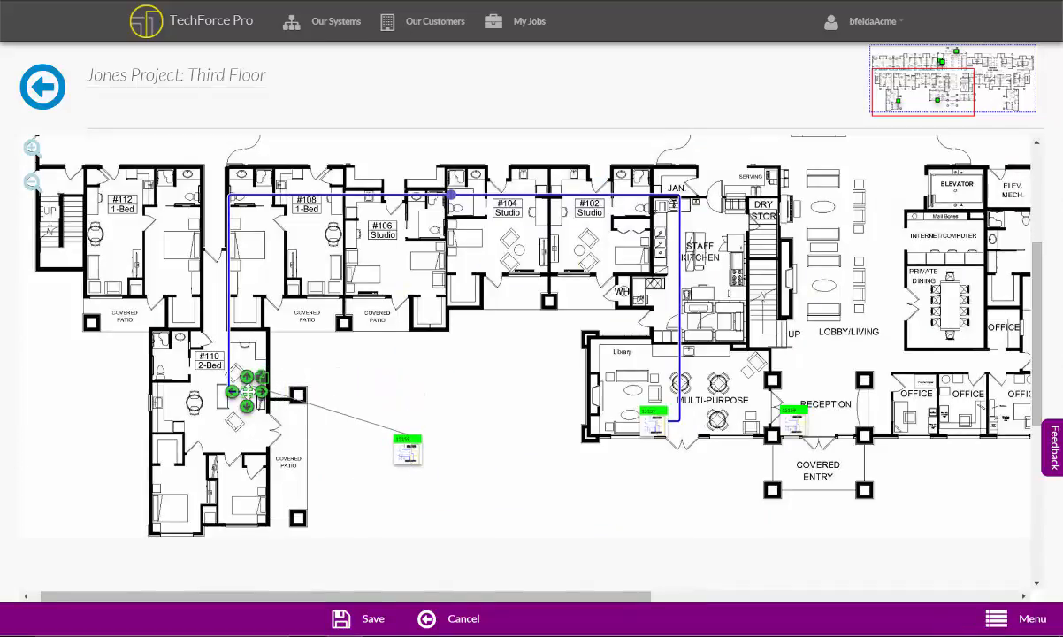
drag(247, 392, 259, 402)
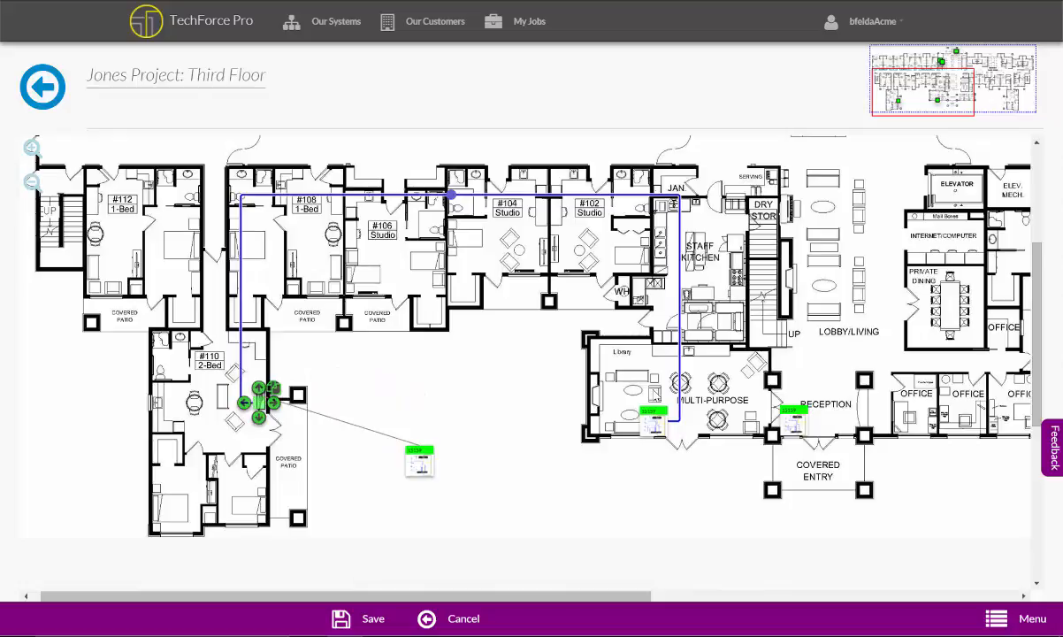
Separate the icon of the multi-purpose room's system, place it outside the building and set the marker near the room's entrance
click(655, 421)
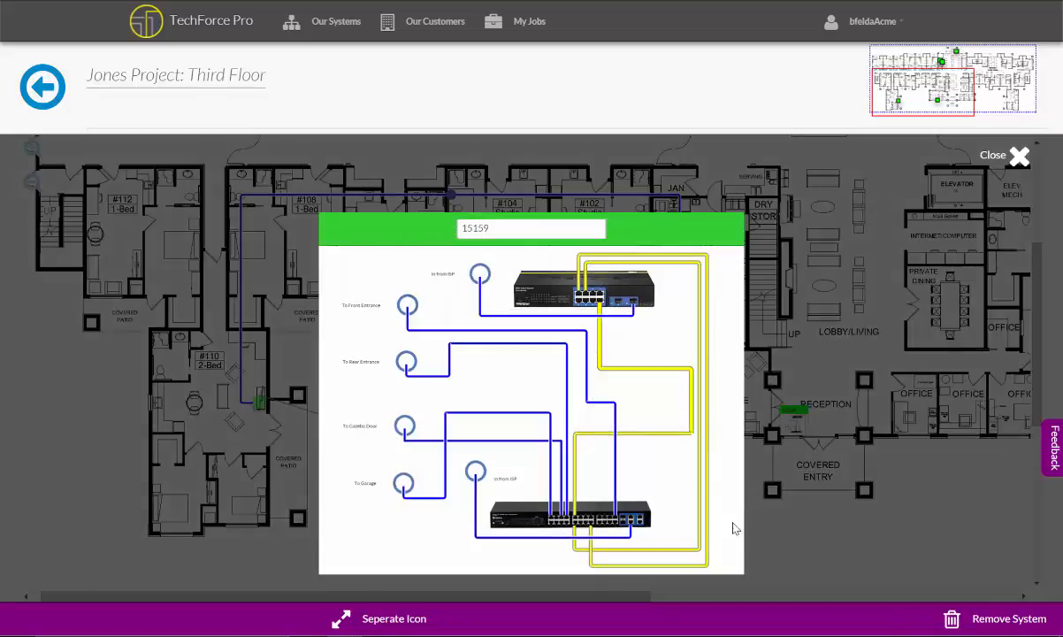
click(383, 622)
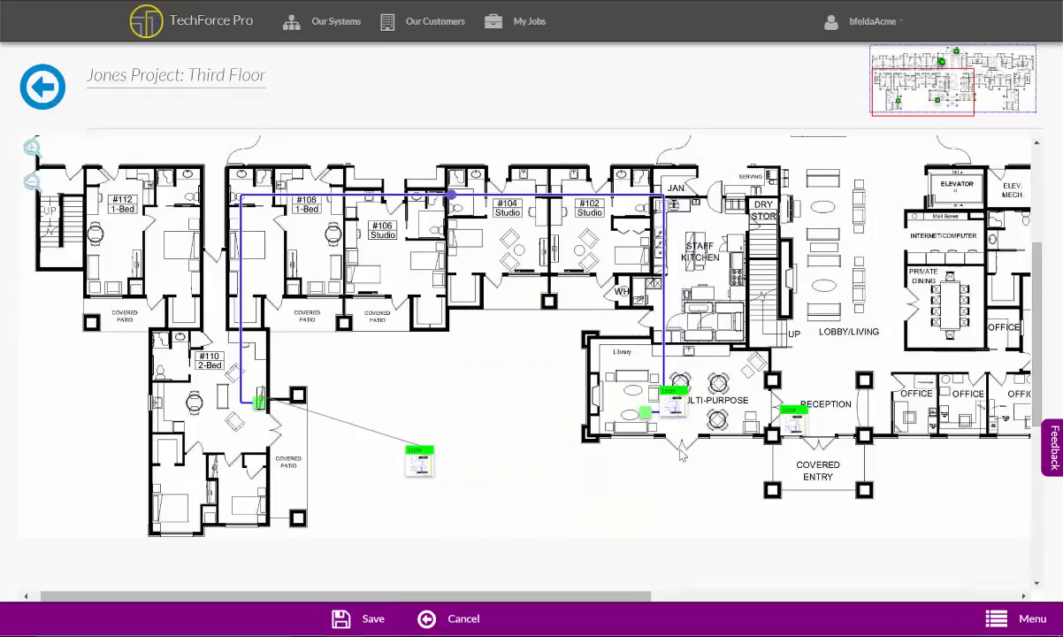
click(649, 414)
drag(675, 421, 555, 507)
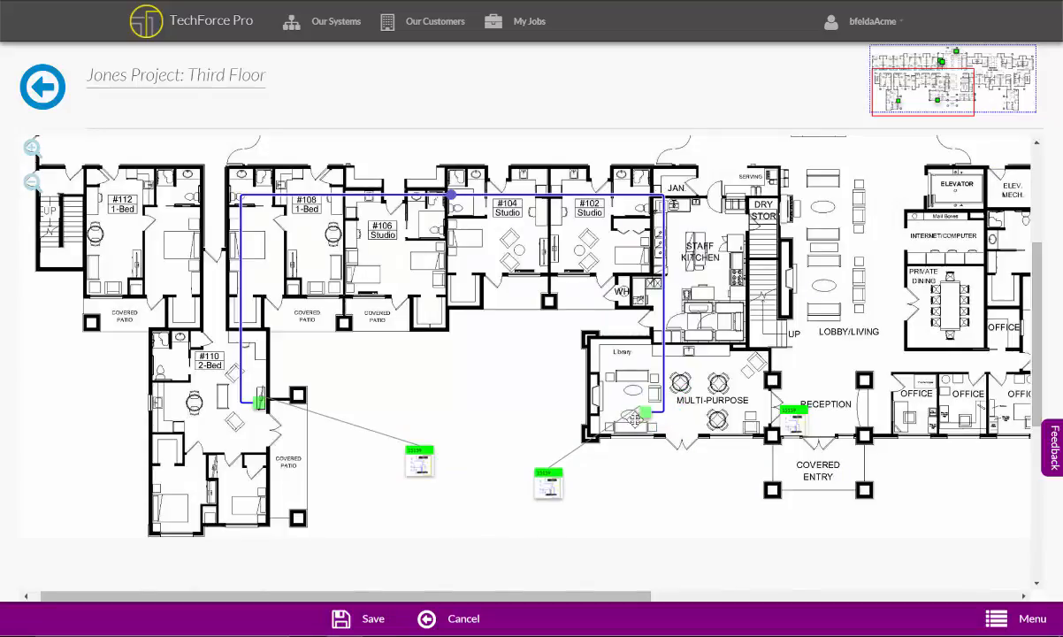
drag(647, 414, 659, 431)
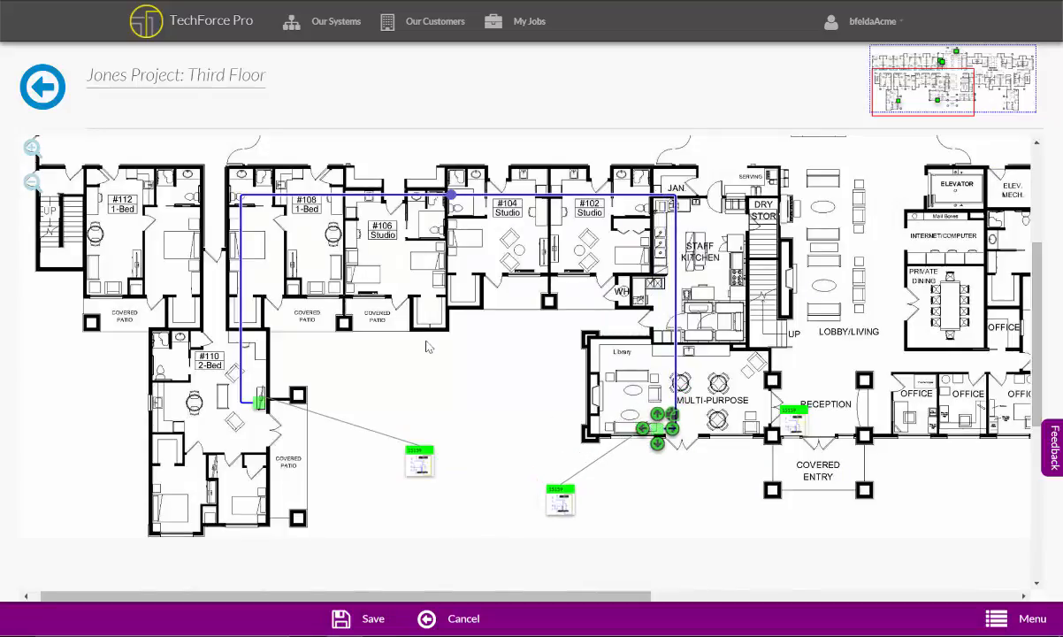
click(431, 333)
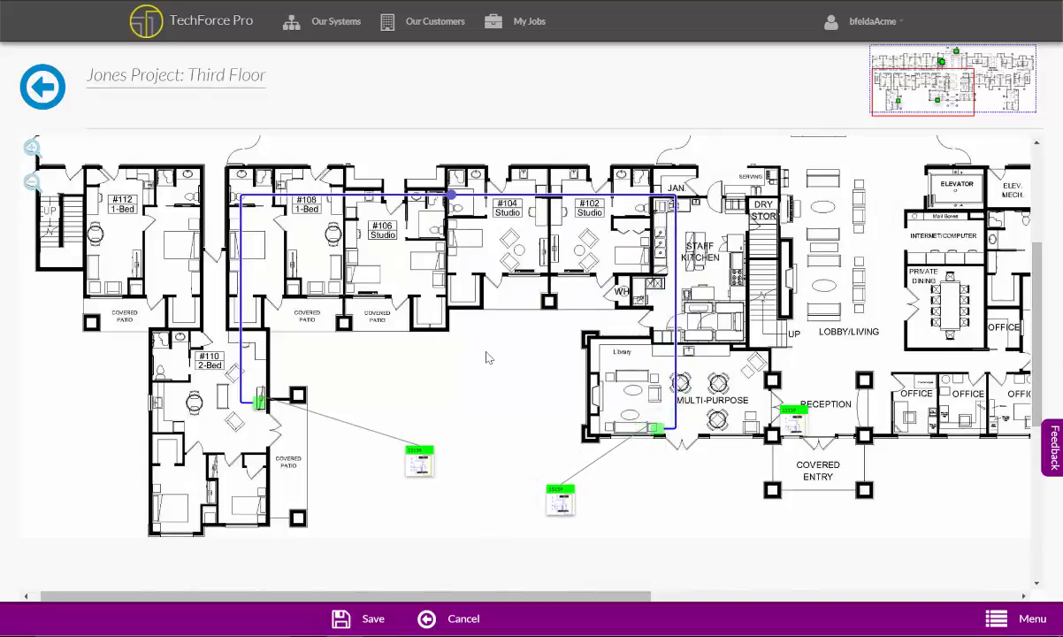
Add a bullet camera part to the floor plan from TRENDNet's Surveillance category
drag(506, 360, 335, 524)
drag(758, 278, 601, 334)
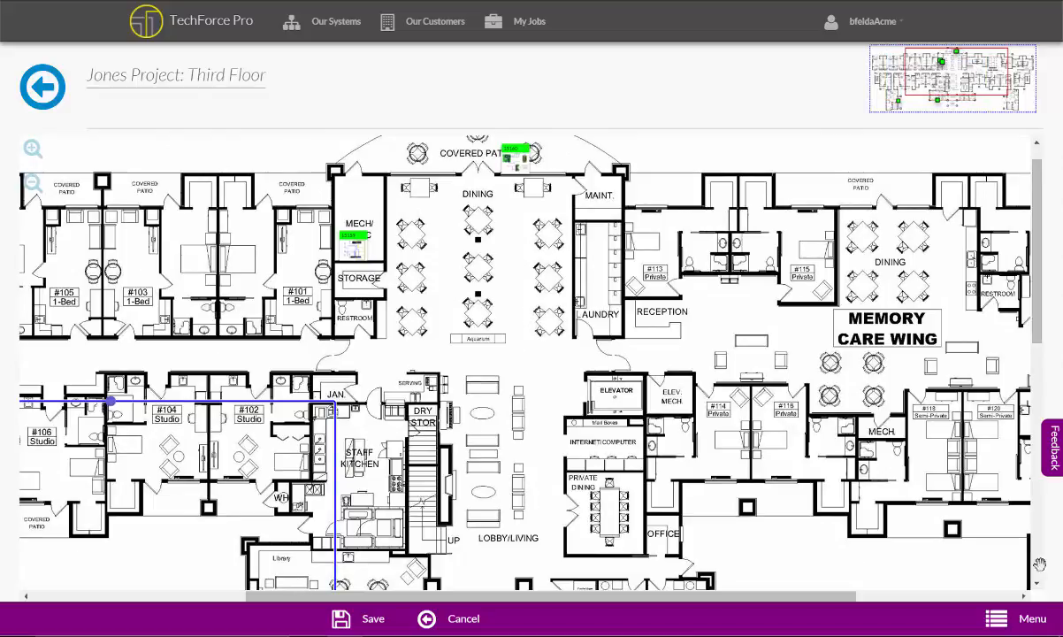
click(1026, 626)
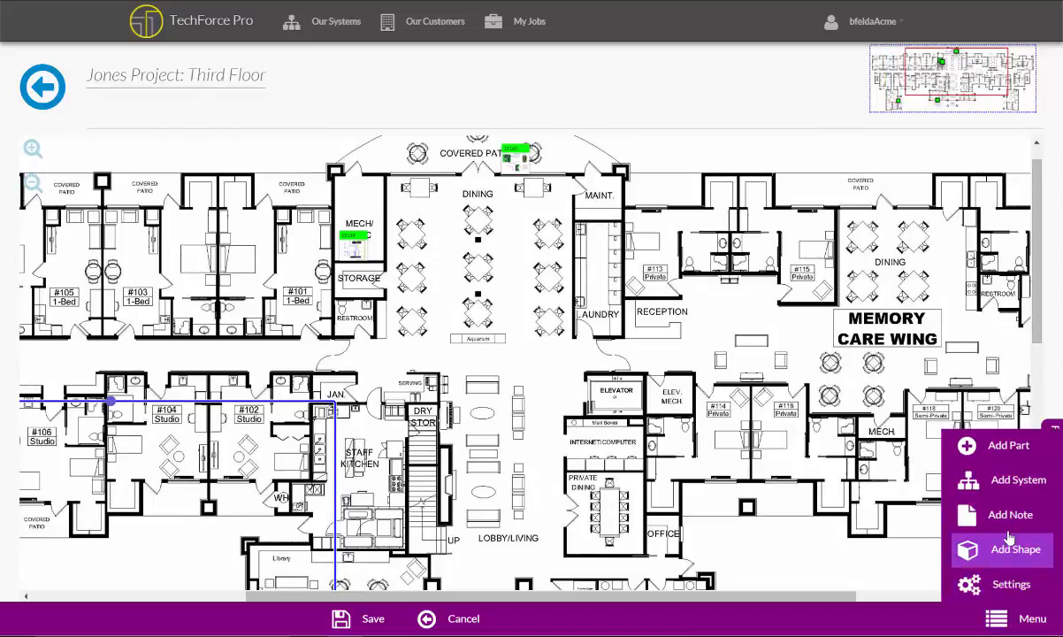
click(987, 446)
click(896, 407)
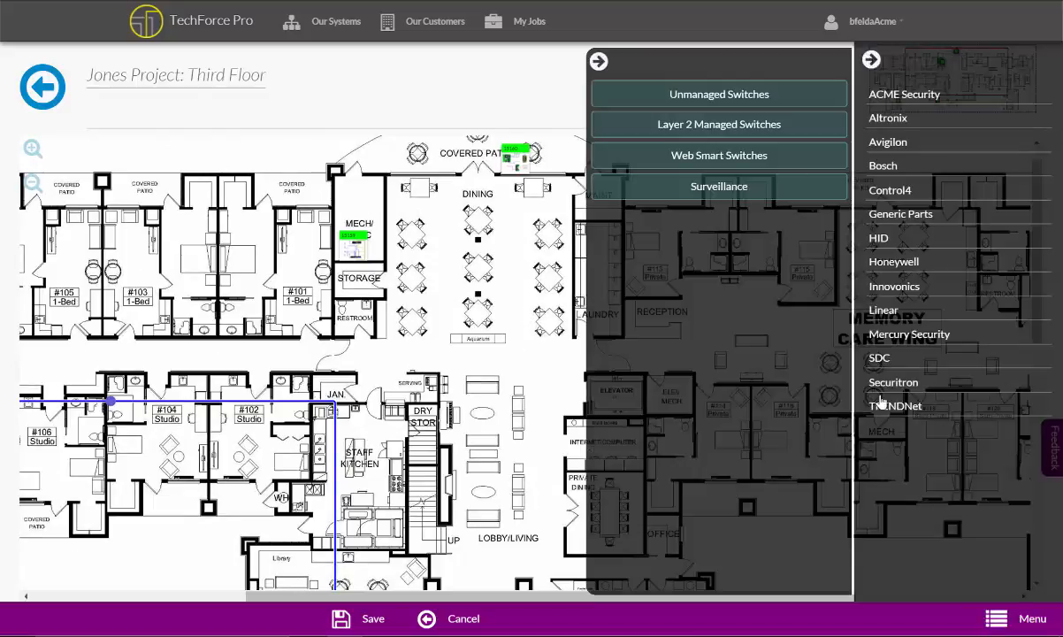
click(695, 188)
click(647, 225)
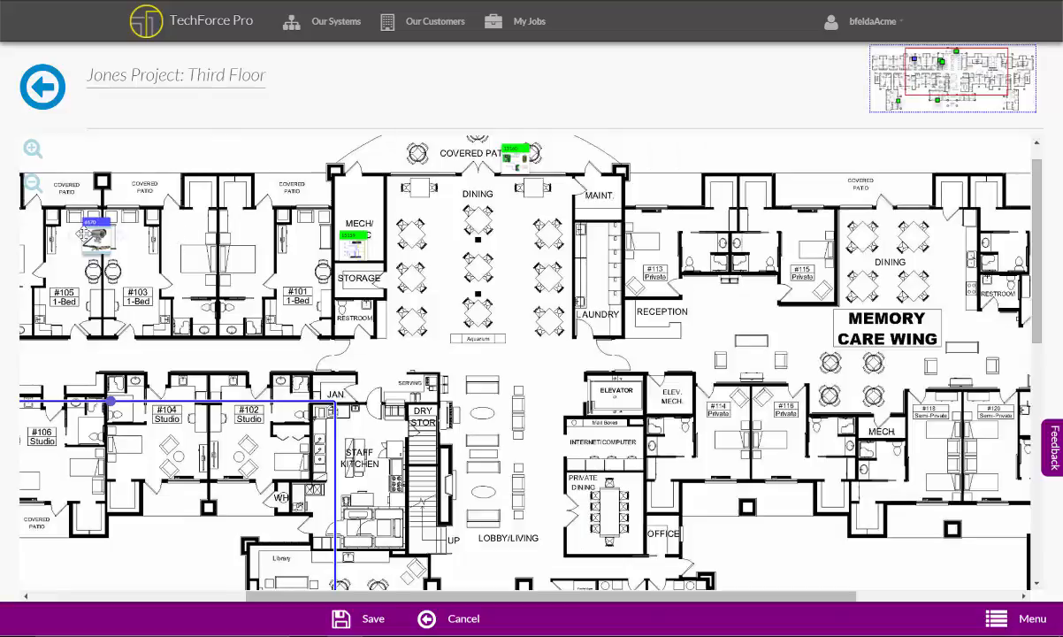
Move the camera into the central dining room and clear its label
click(98, 232)
drag(98, 232, 458, 278)
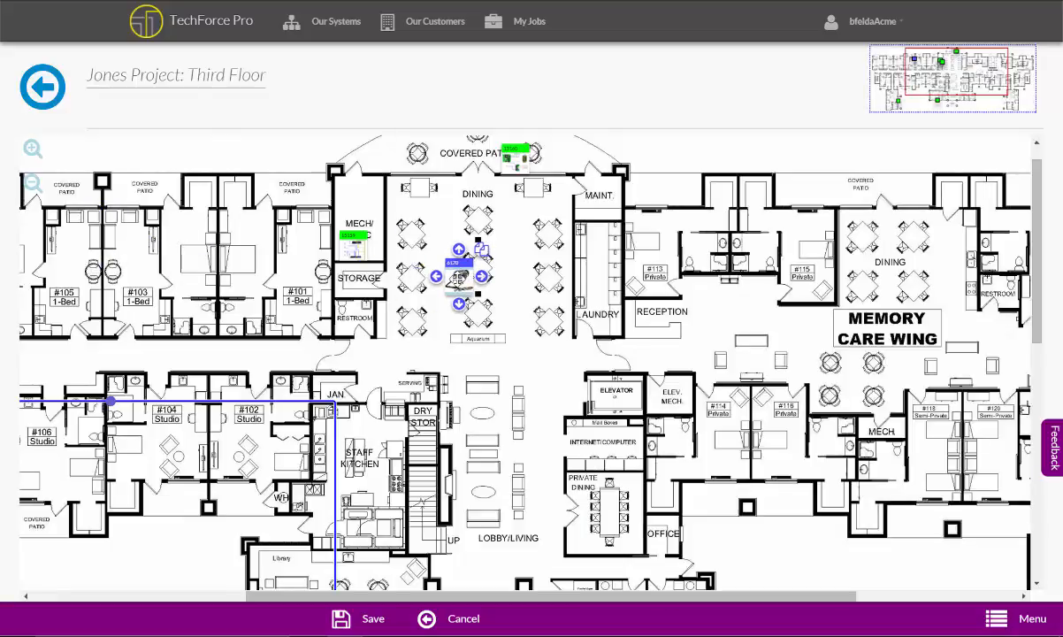
click(457, 279)
drag(502, 303, 420, 299)
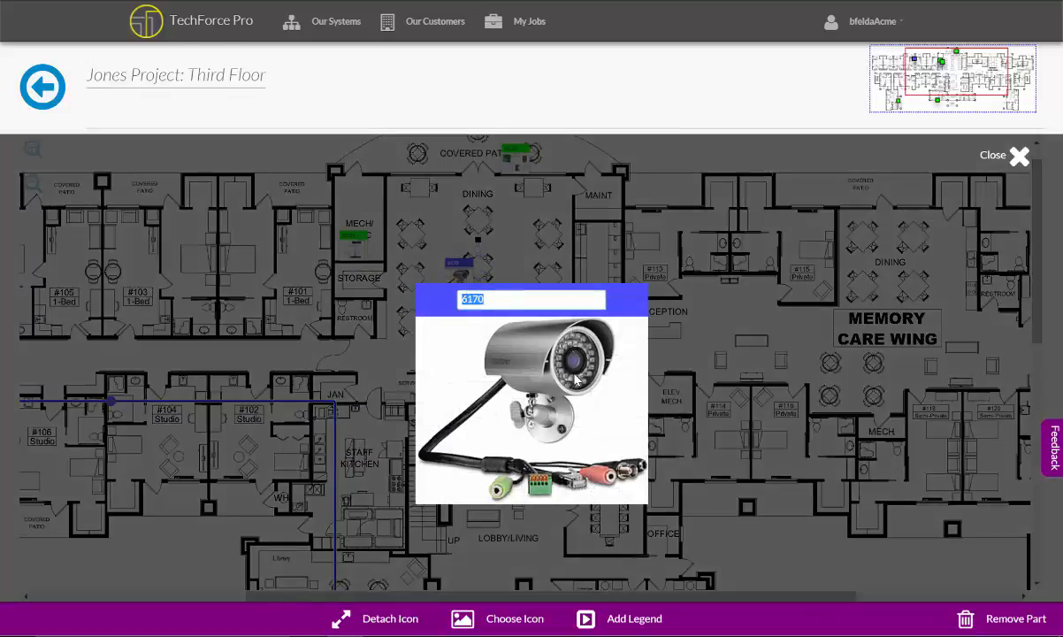
key(BackSpace)
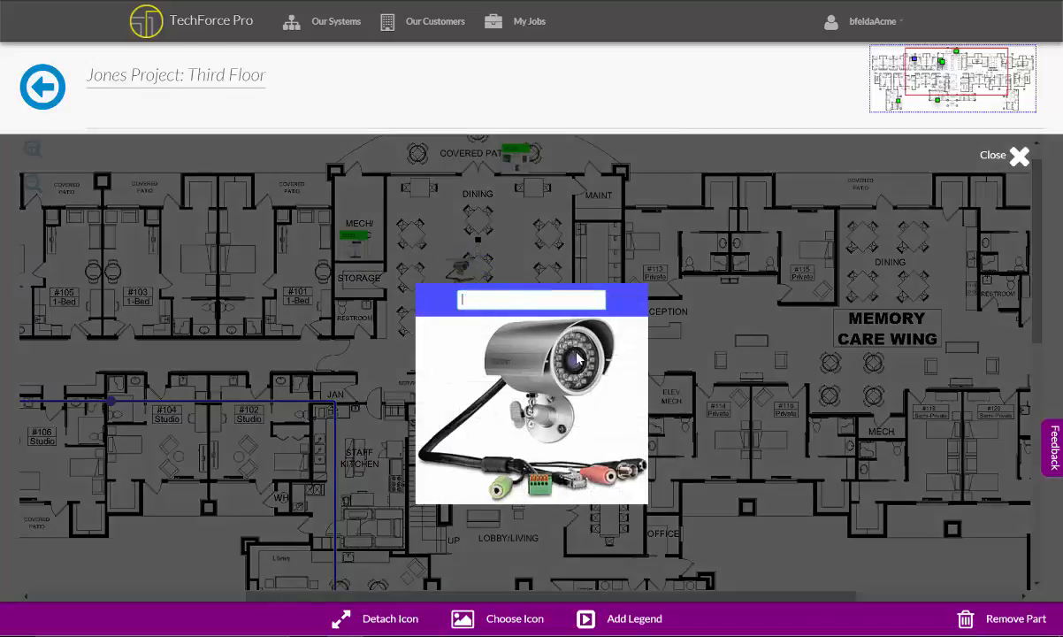
click(1020, 158)
Position the camera and its duplicates by the central dining room's laundry wall, in the Memory Care Wing dining area and beside private dining
click(459, 271)
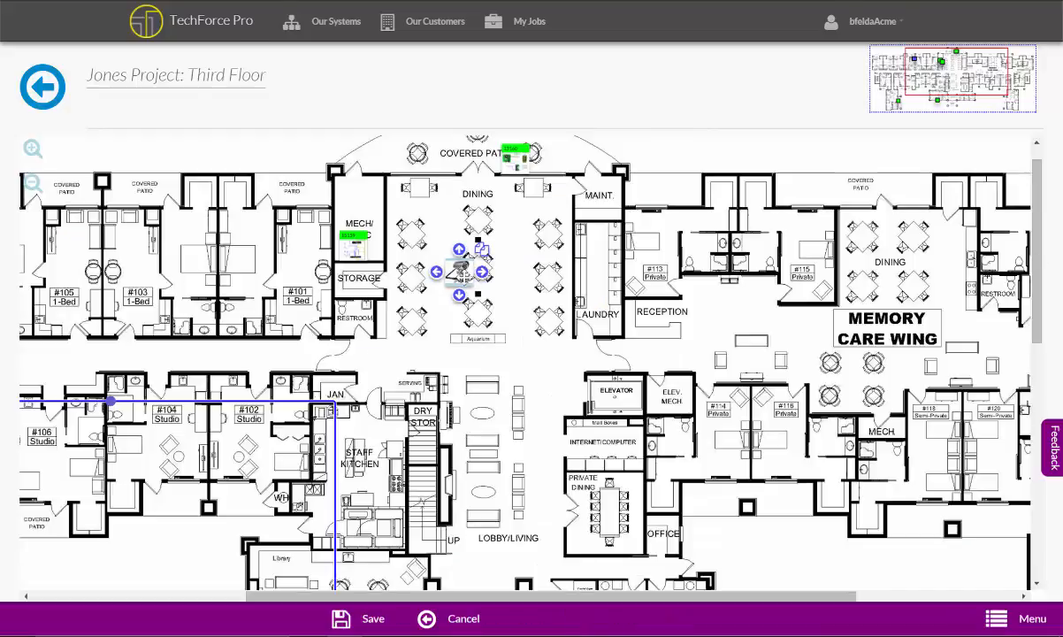
click(361, 247)
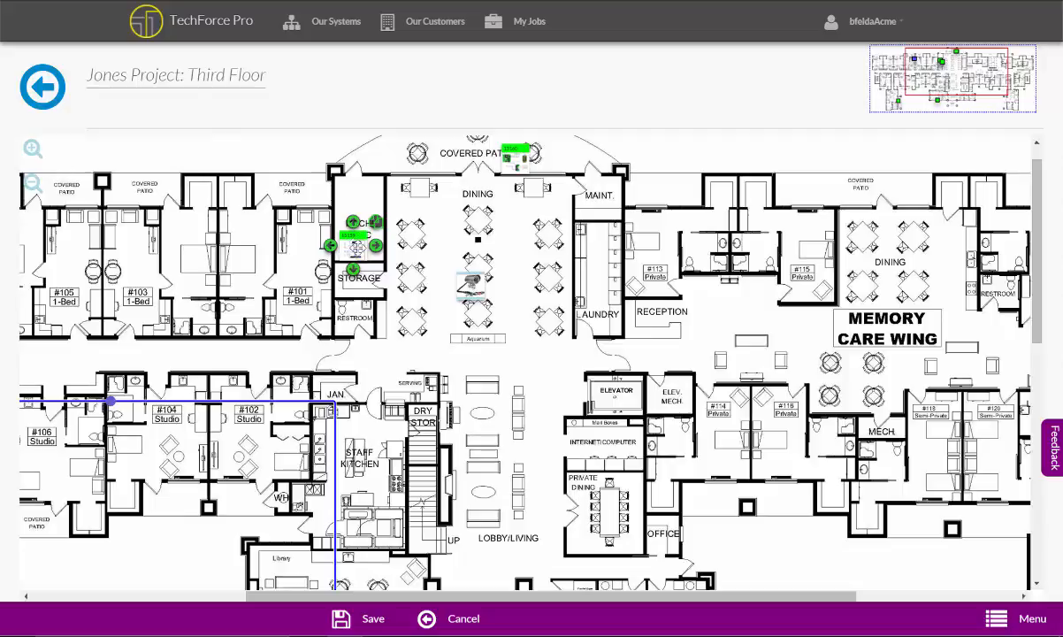
click(471, 283)
drag(471, 283, 549, 470)
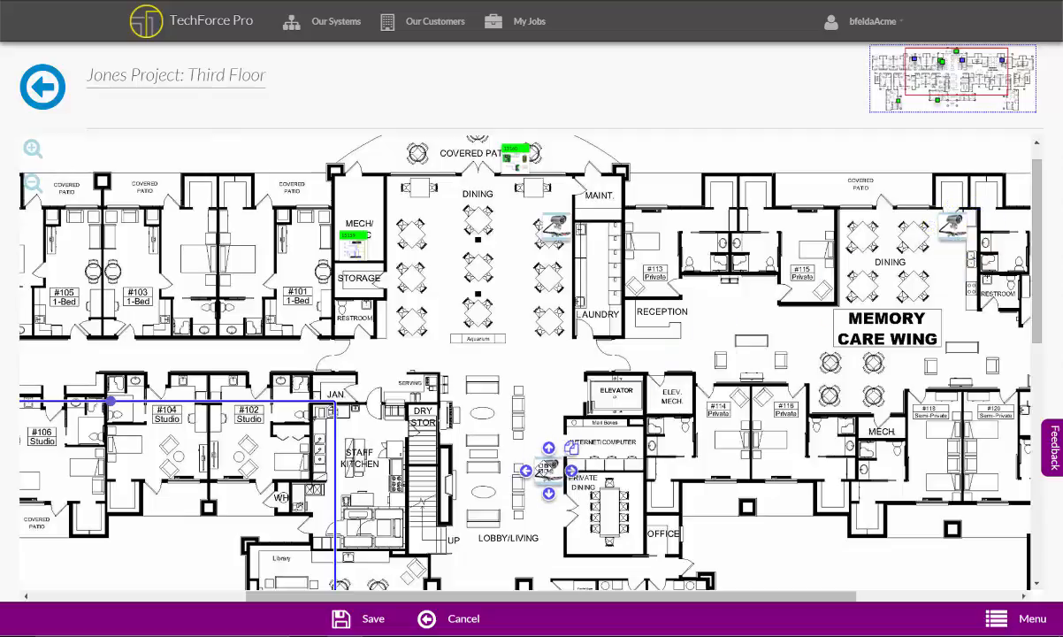
Detach the central dining room camera's icon and place it outside the building above the maintenance room
drag(682, 352, 636, 394)
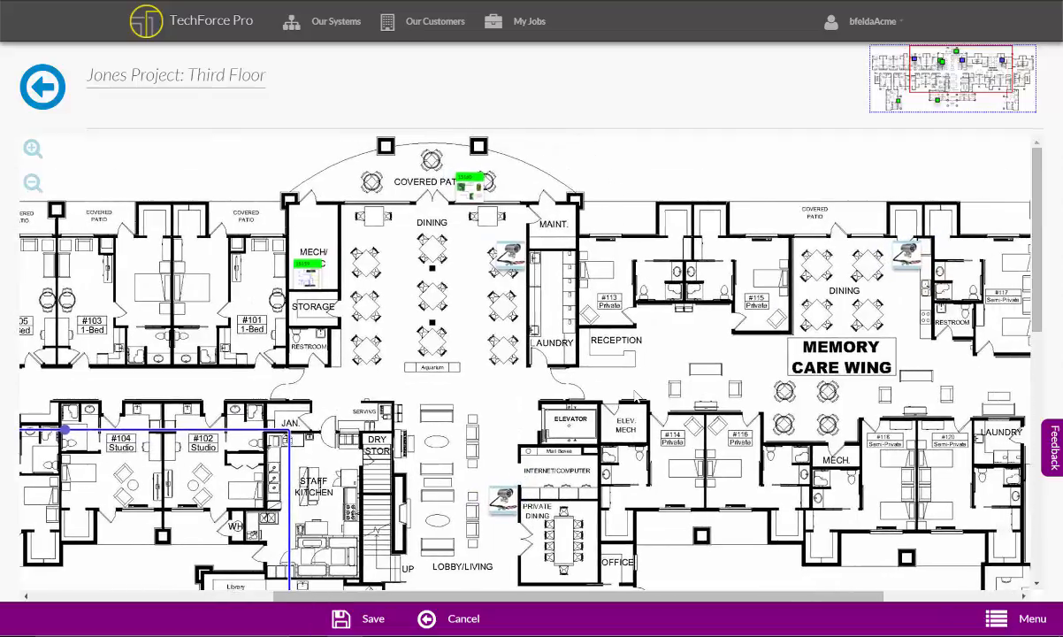
click(512, 256)
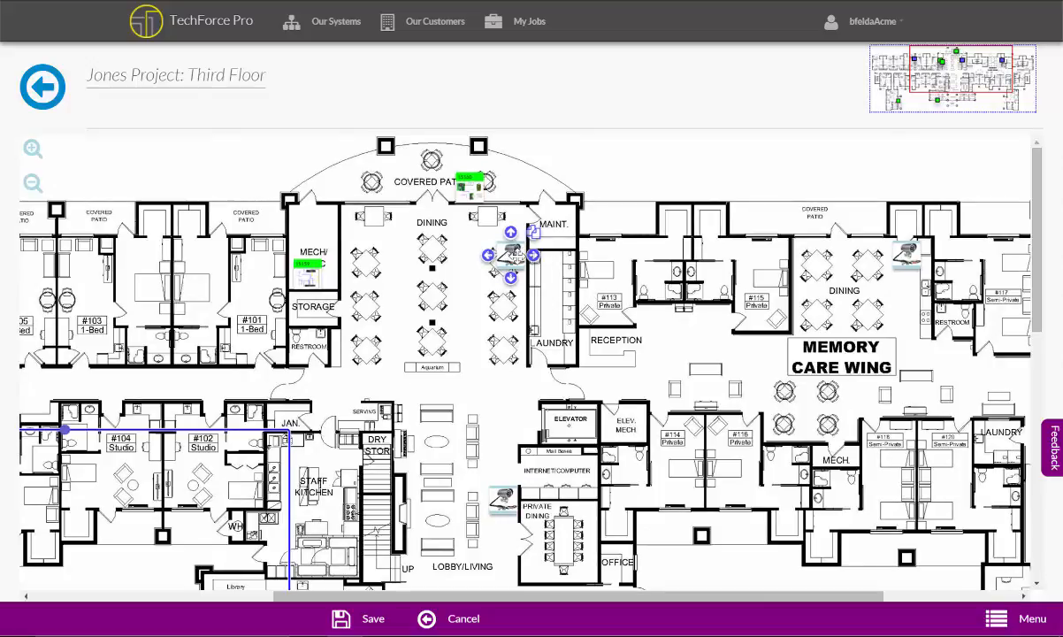
click(510, 255)
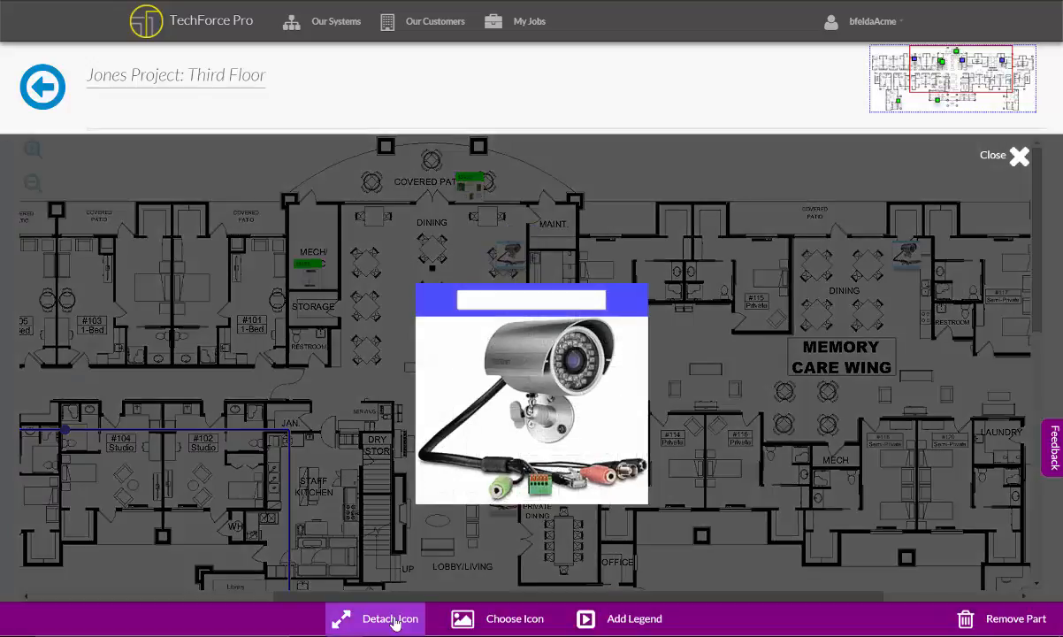
click(395, 622)
click(1019, 159)
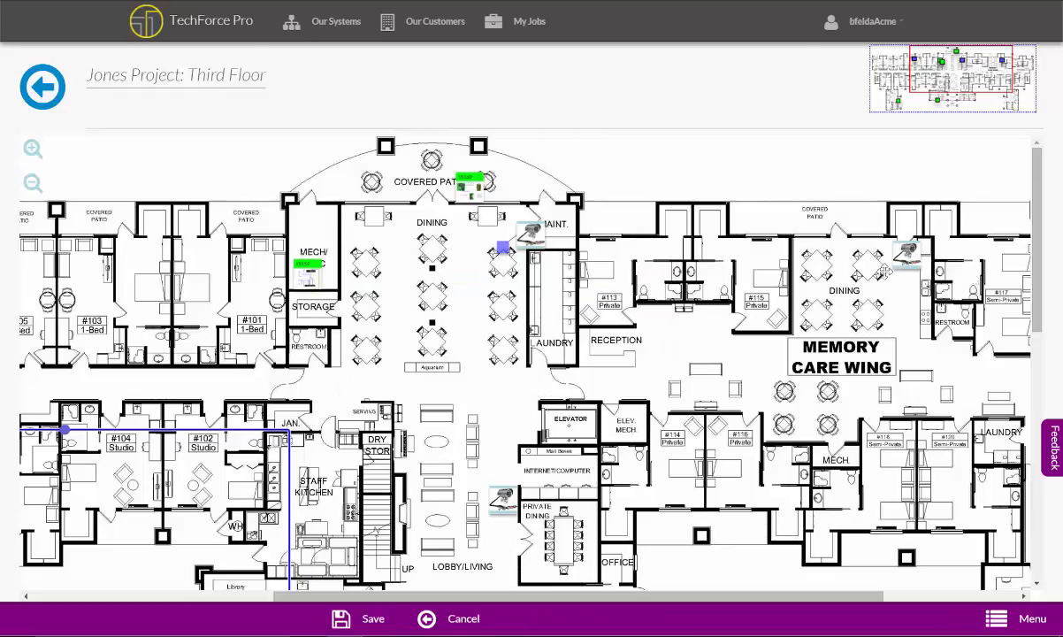
drag(531, 232, 629, 169)
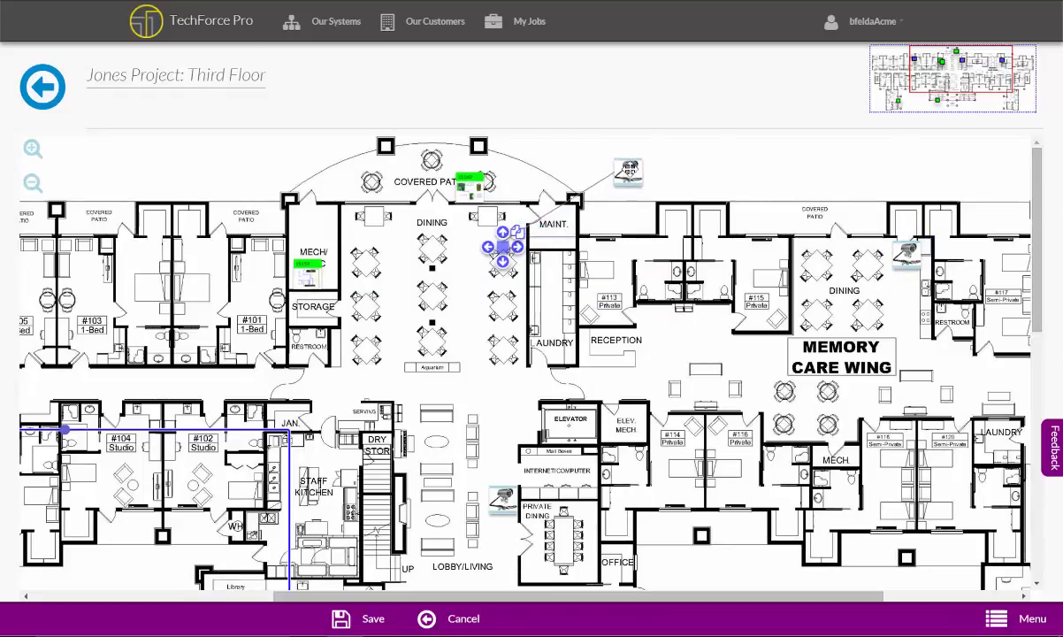
Shift the central dining room camera's location marker closer to the laundry wall and reattach its separated icon
drag(502, 247, 519, 249)
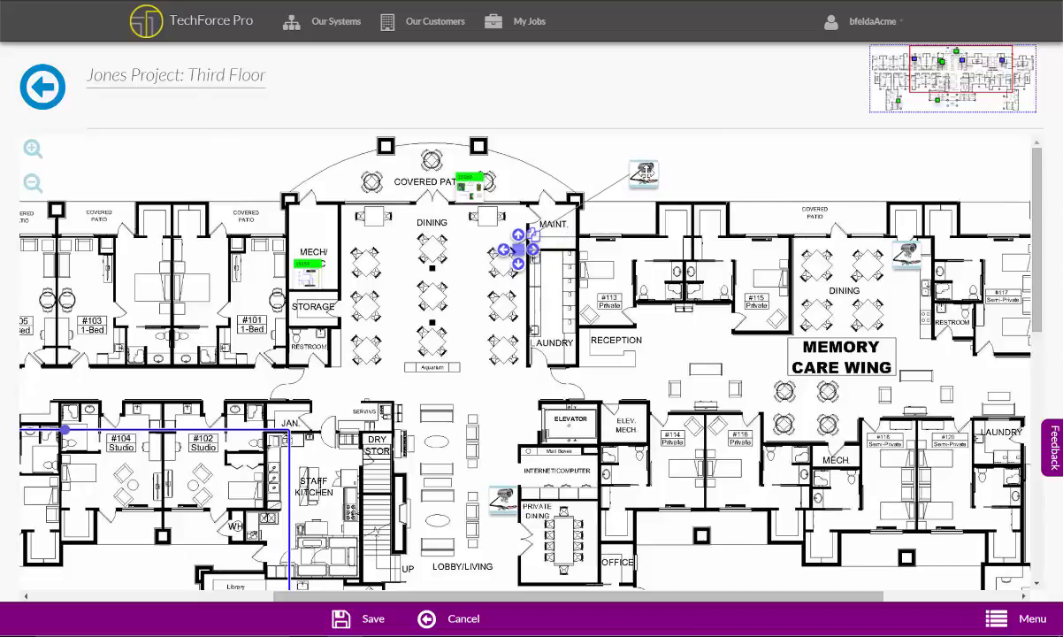
click(519, 251)
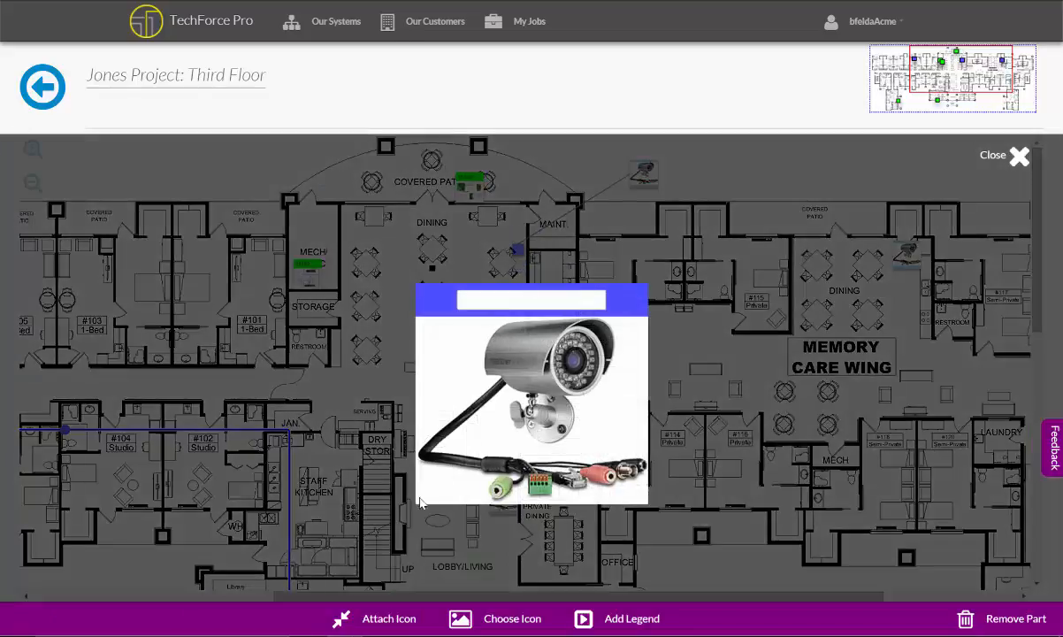
click(368, 619)
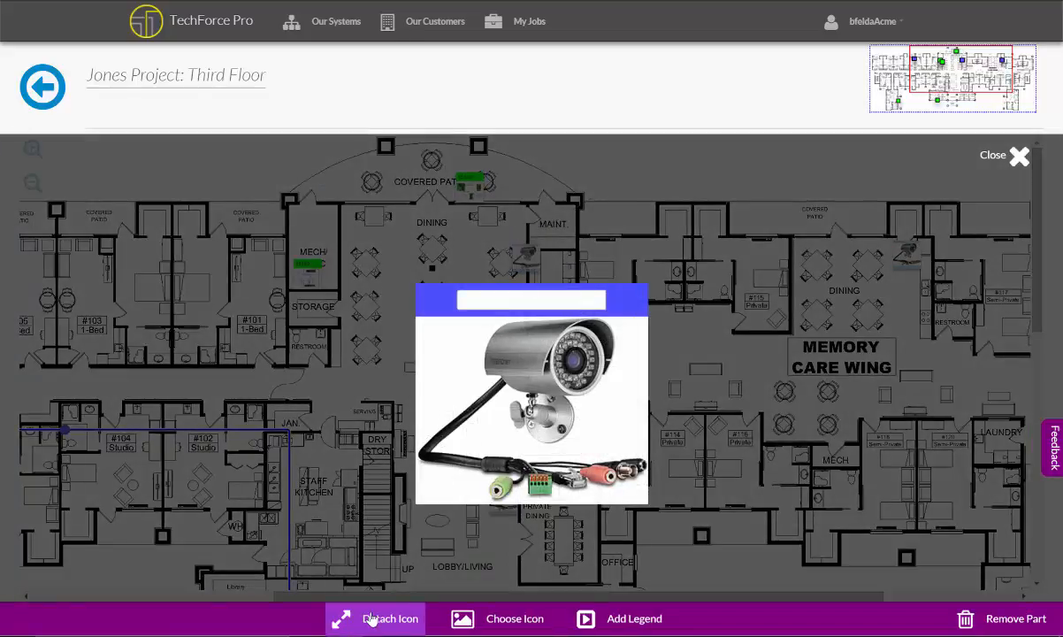
click(1020, 156)
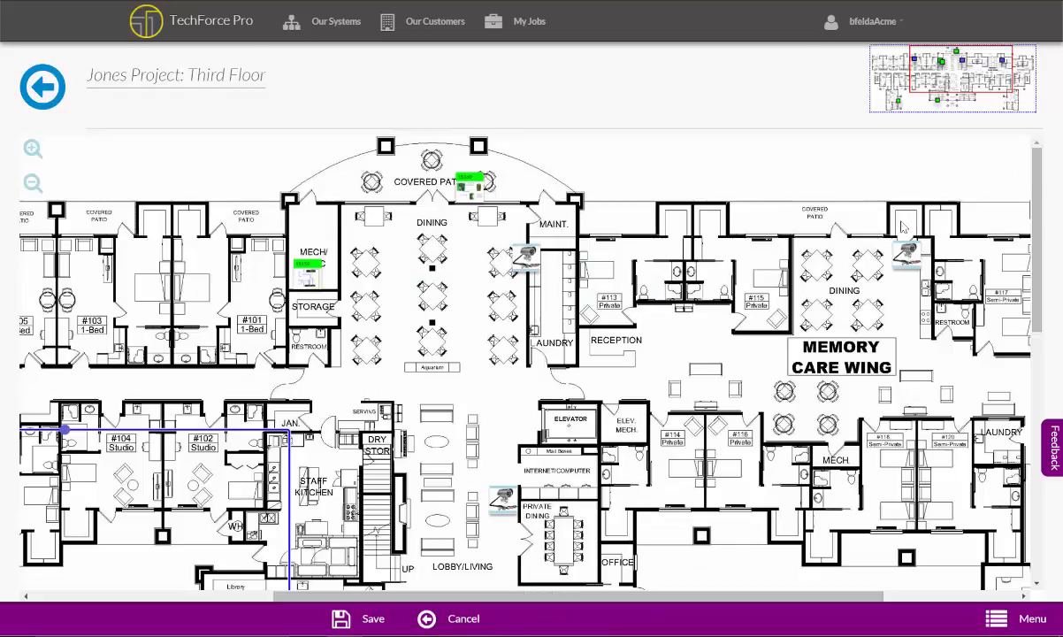
Replace the central dining room camera's picture with the solid wall-mounted bullet camera icon and colour it Fuchsia
click(504, 244)
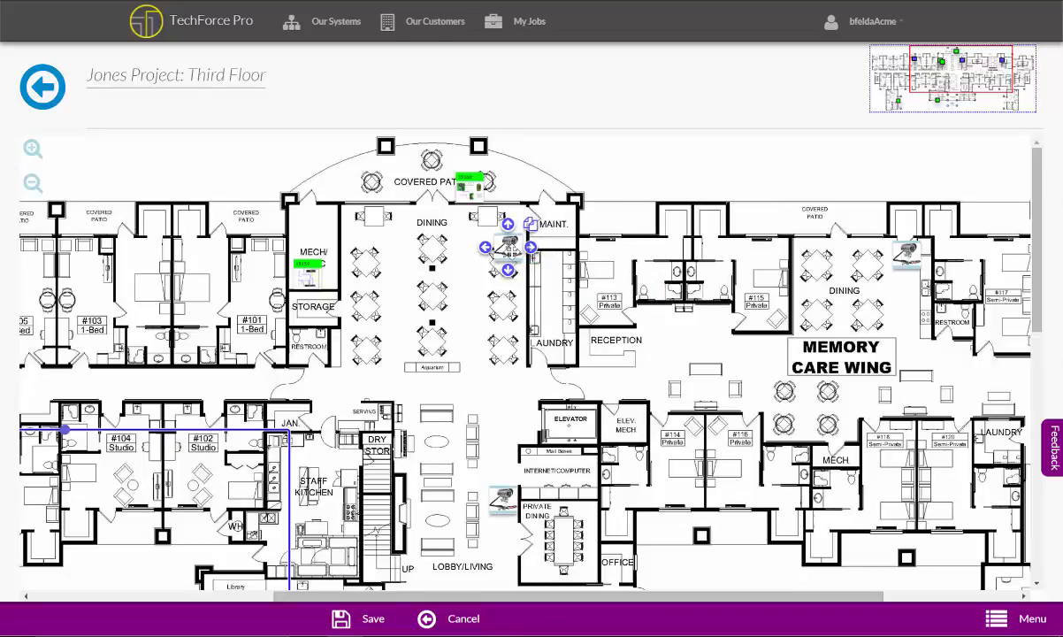
click(510, 247)
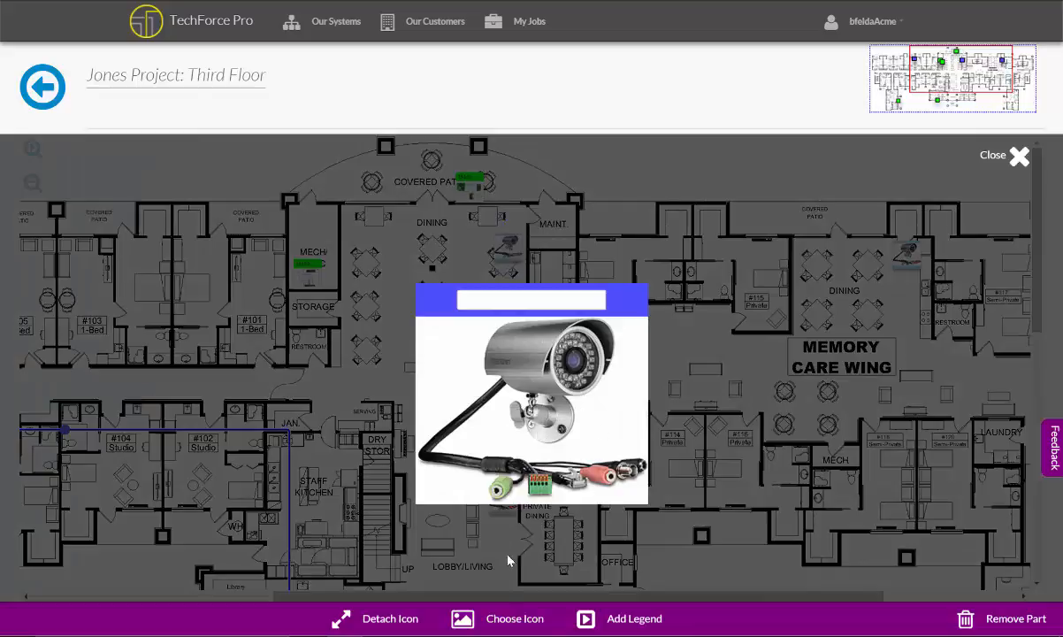
click(496, 622)
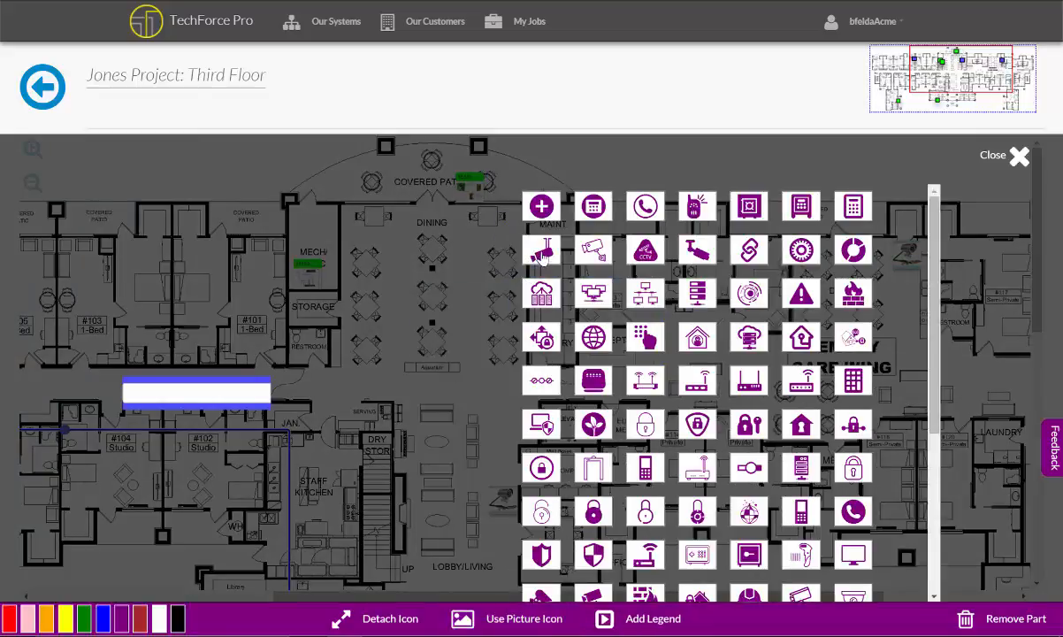
scroll(715, 284, down, 3)
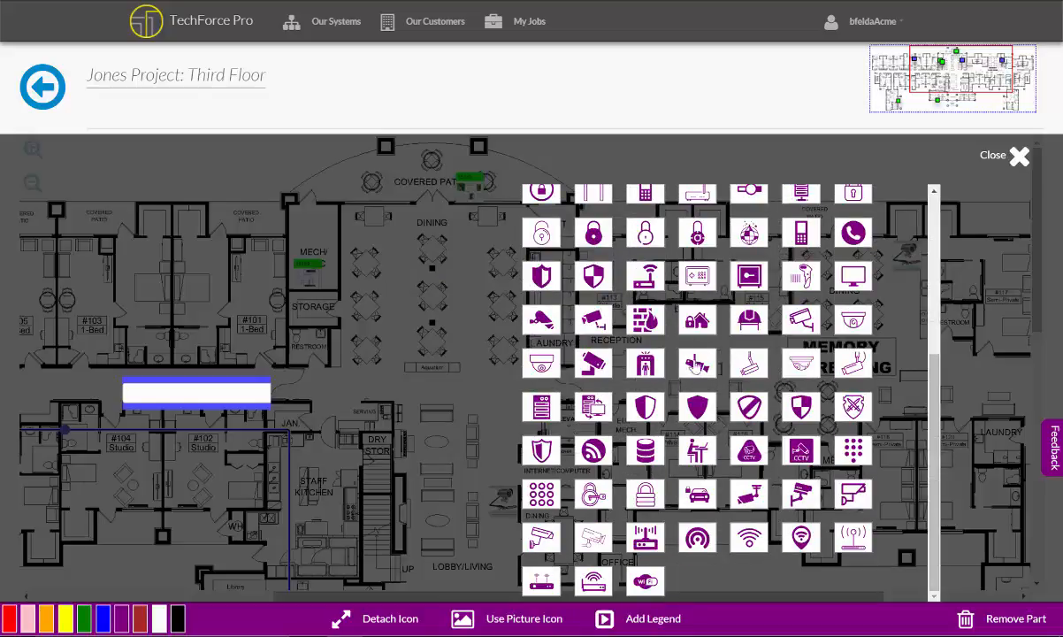
click(582, 364)
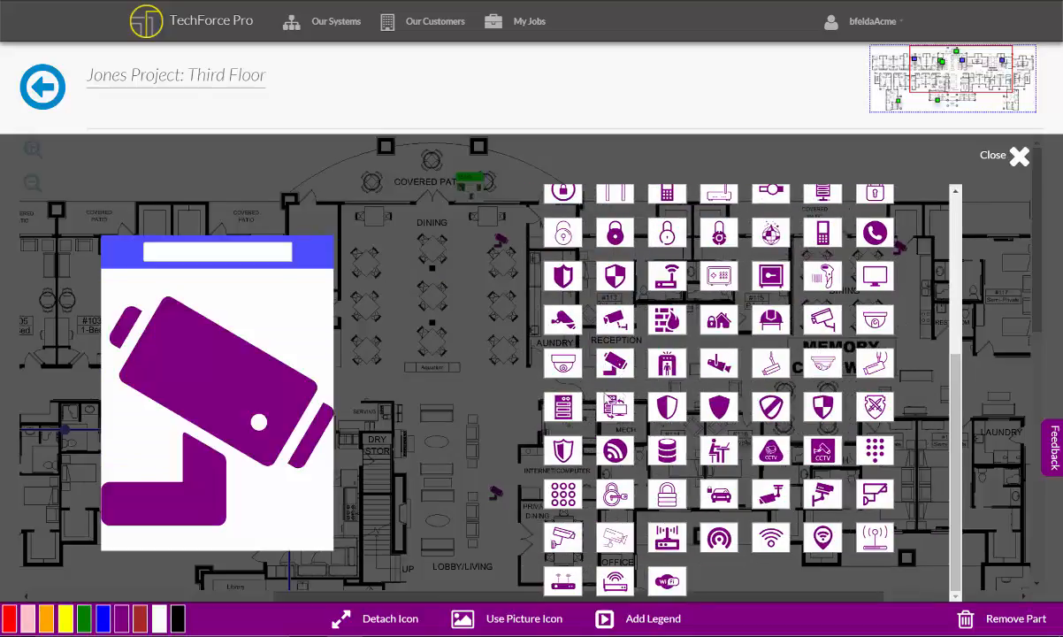
mouse_move(48, 621)
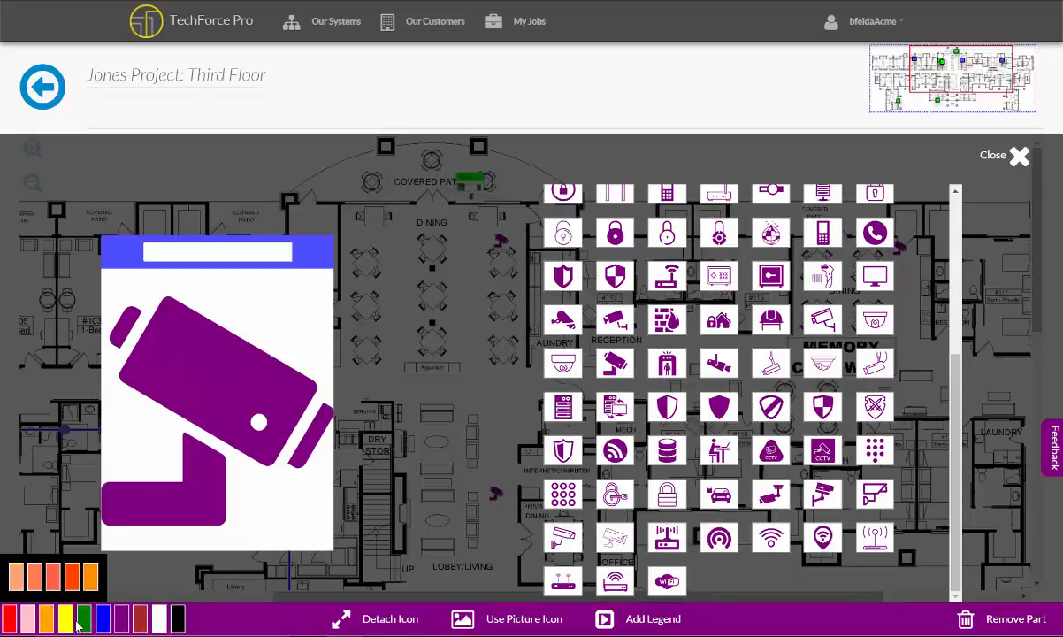
mouse_move(121, 621)
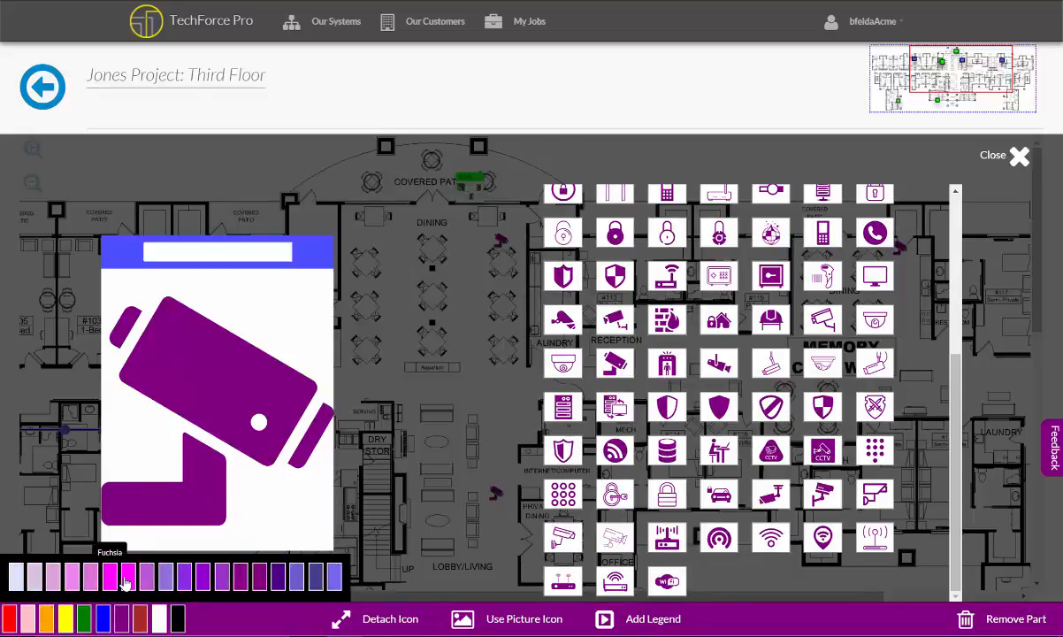
click(125, 582)
click(1020, 157)
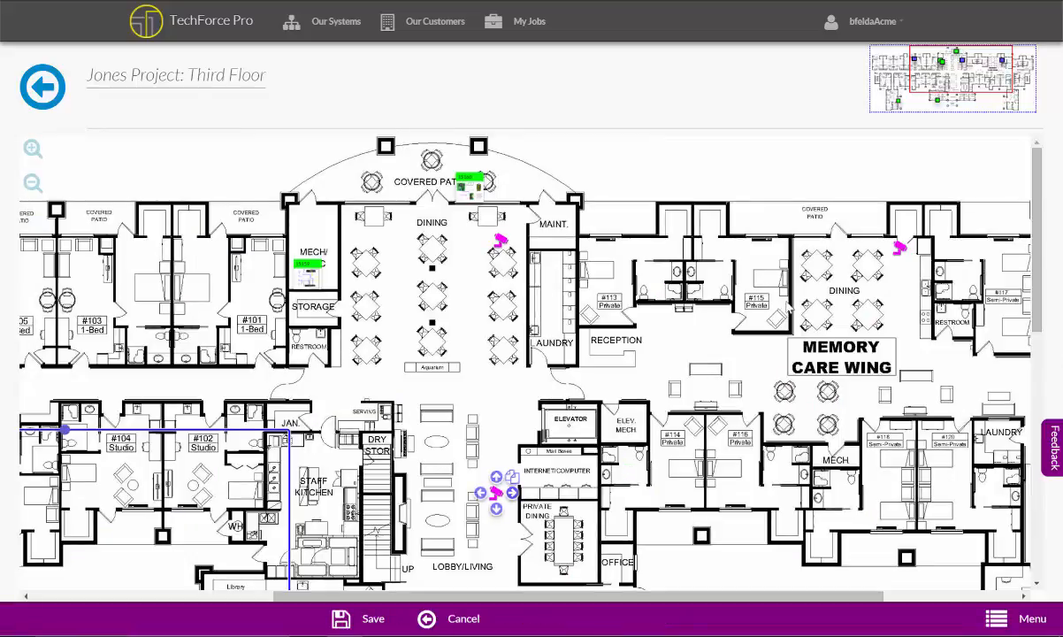
Reposition the camera icons in the Memory Care dining corner, beside the maintenance room wall and at the private dining entrance
mouse_move(903, 249)
drag(900, 250, 912, 252)
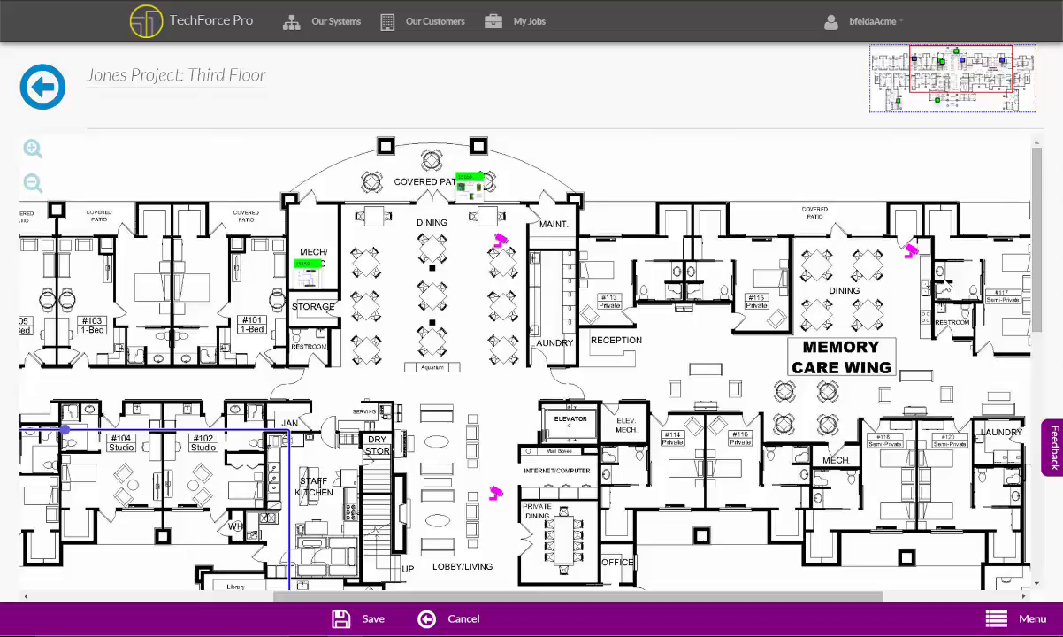
drag(501, 241, 518, 237)
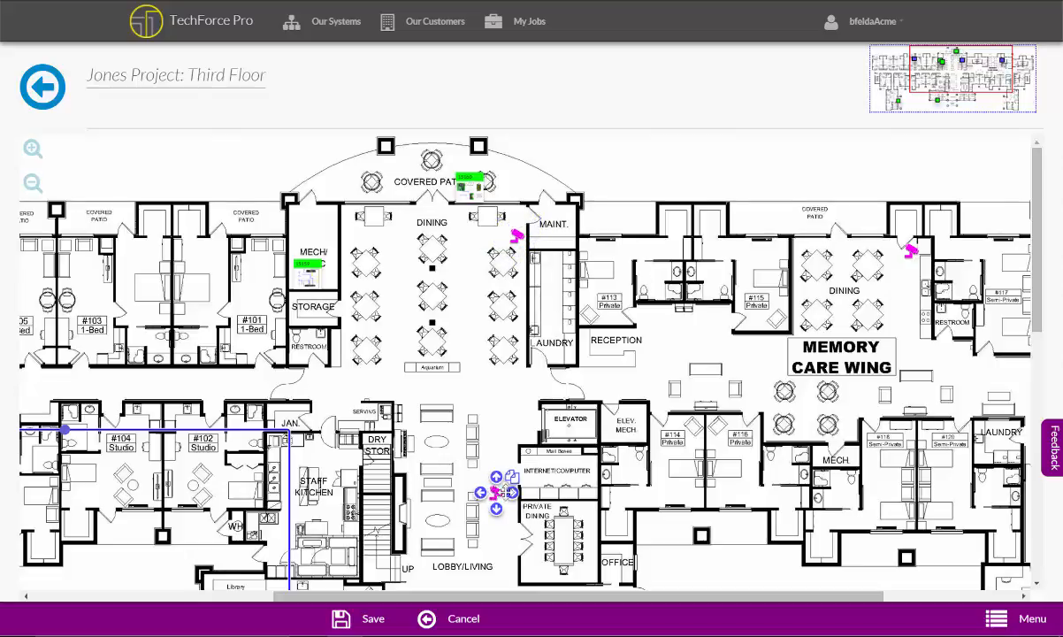
drag(496, 492, 510, 513)
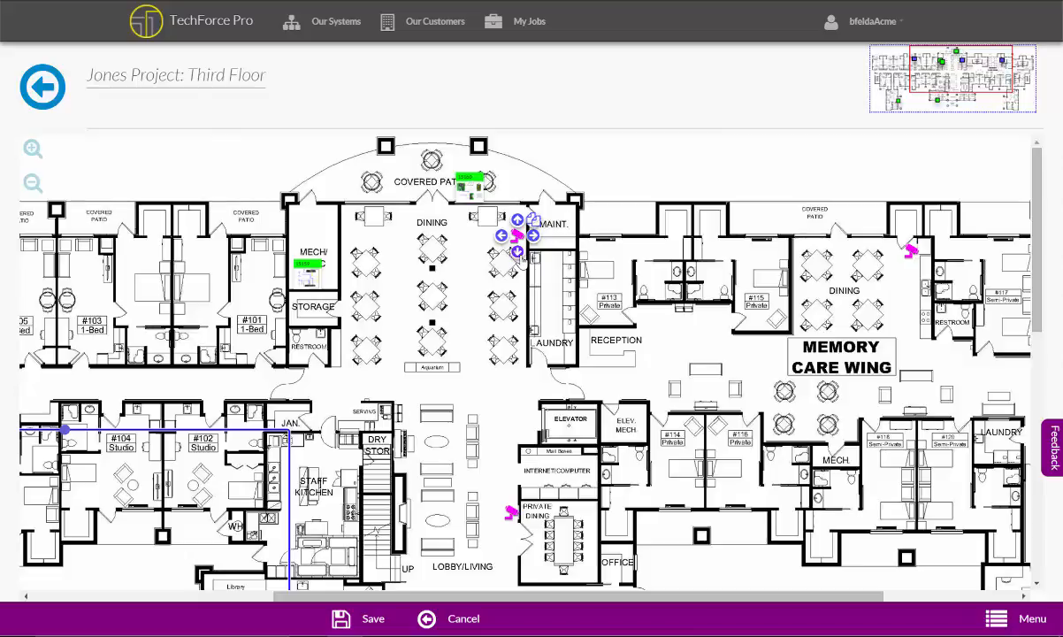
Duplicate the Memory Care dining camera and place the copy above the MECH. room in the Memory Care Wing
drag(579, 285, 538, 287)
mouse_move(877, 258)
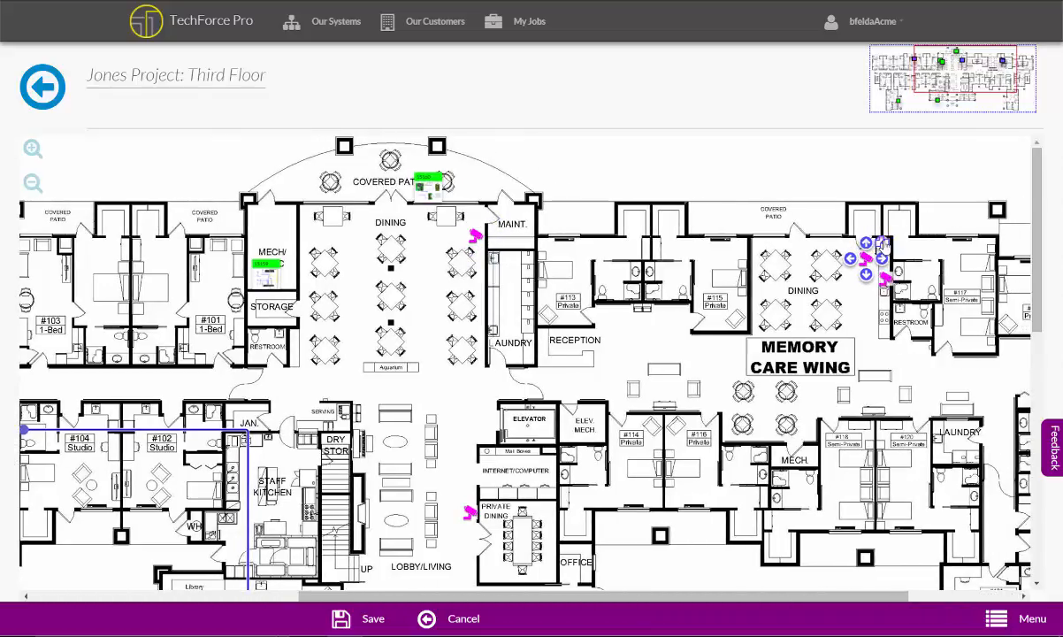
drag(884, 279, 790, 444)
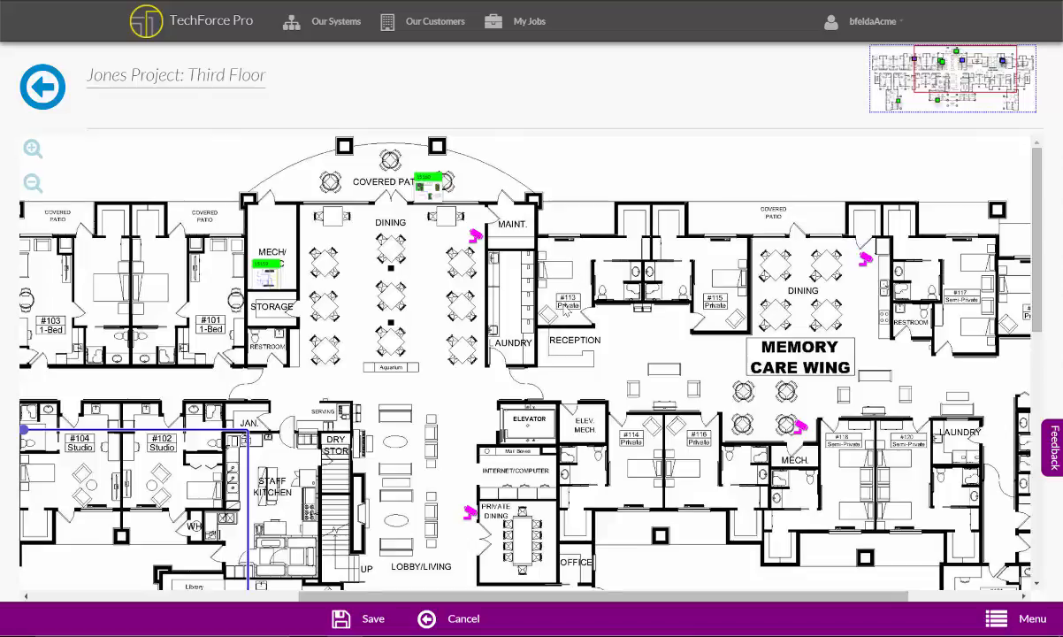
Add a legend for the central dining room camera and place it outside the building above rooms #113 and #115
drag(556, 304, 571, 347)
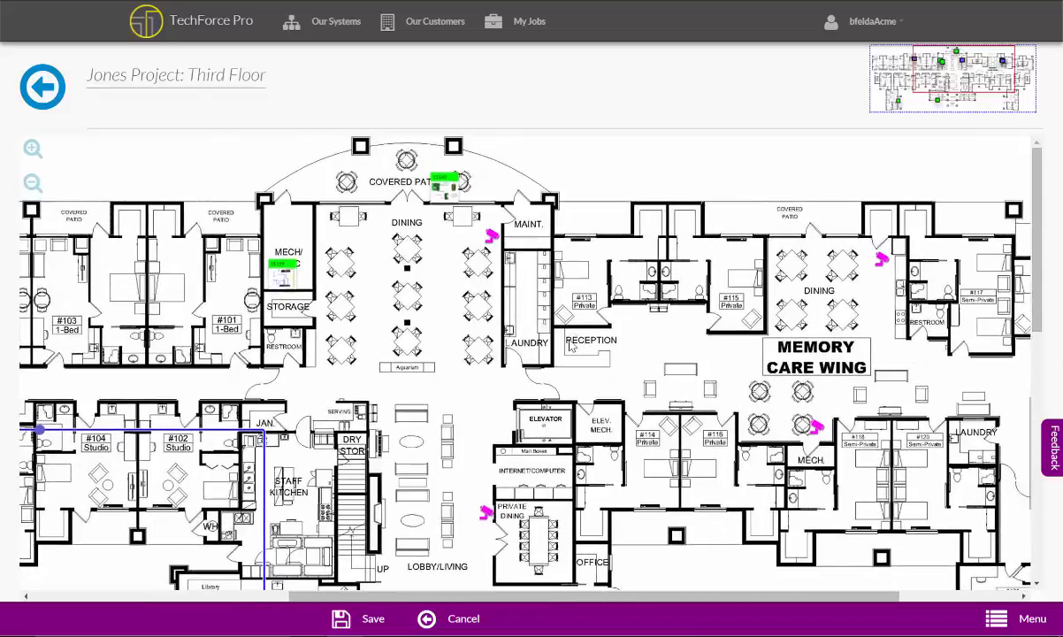
click(491, 236)
click(490, 239)
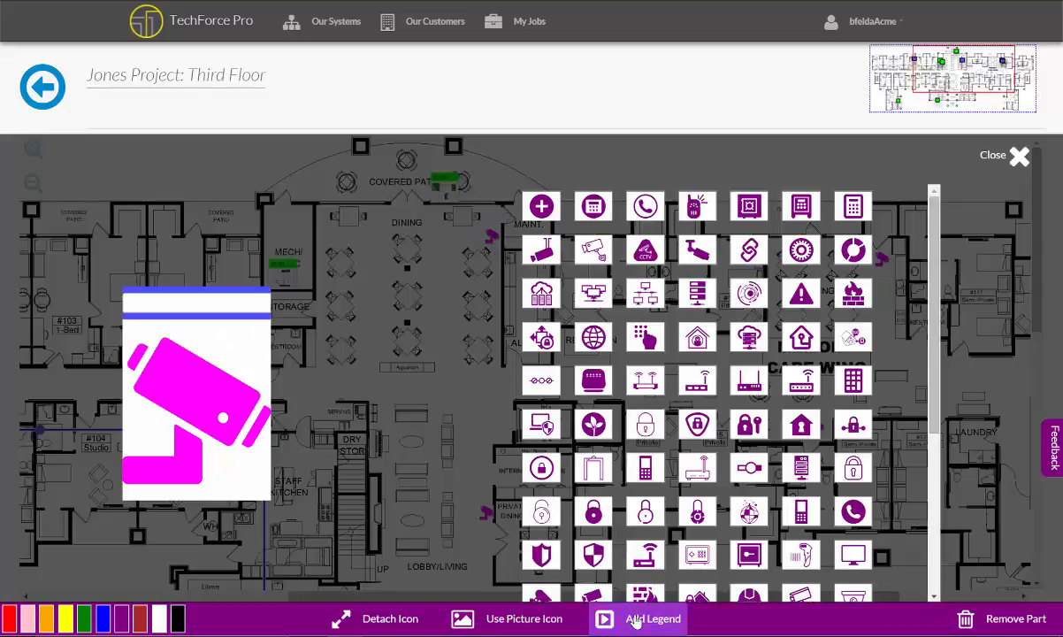
click(1019, 157)
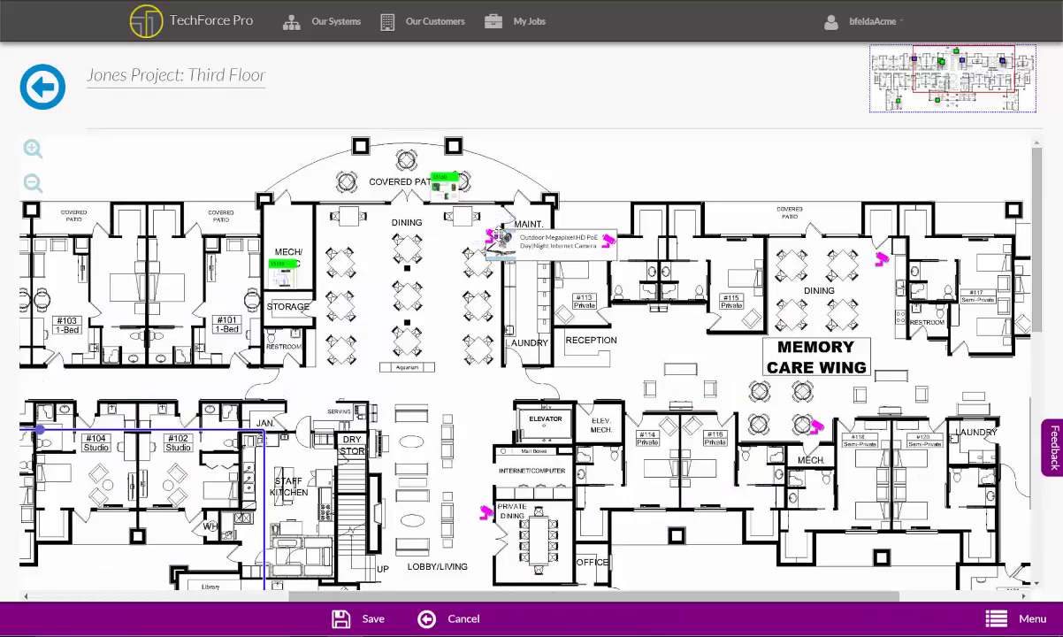
click(542, 251)
drag(541, 251, 650, 161)
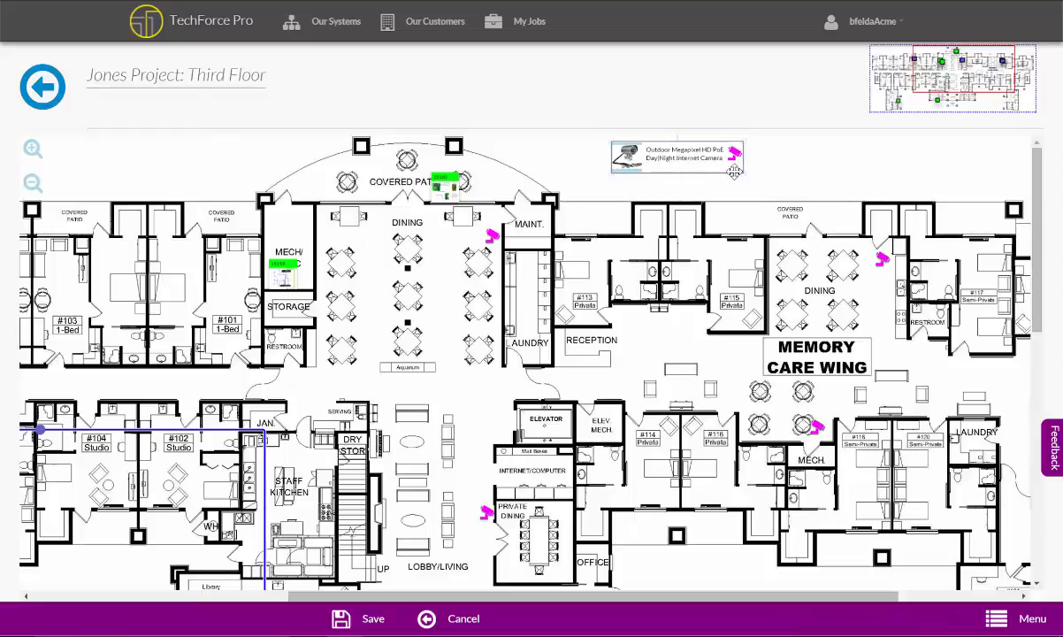
Recolour the camera icon Blue and shift the legend slightly towards the Memory Care Wing
click(492, 236)
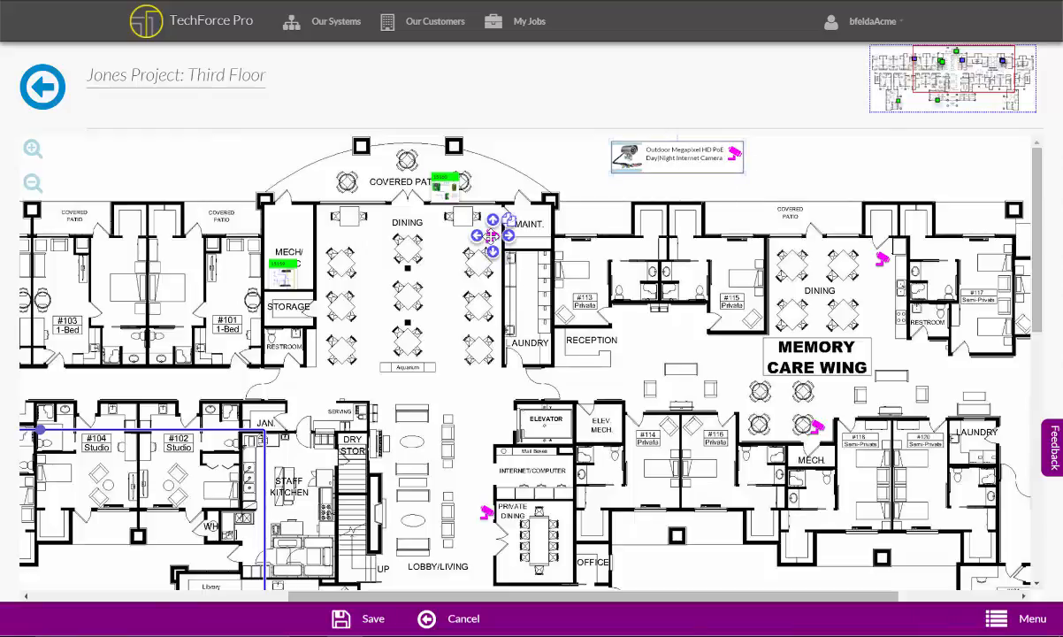
click(492, 235)
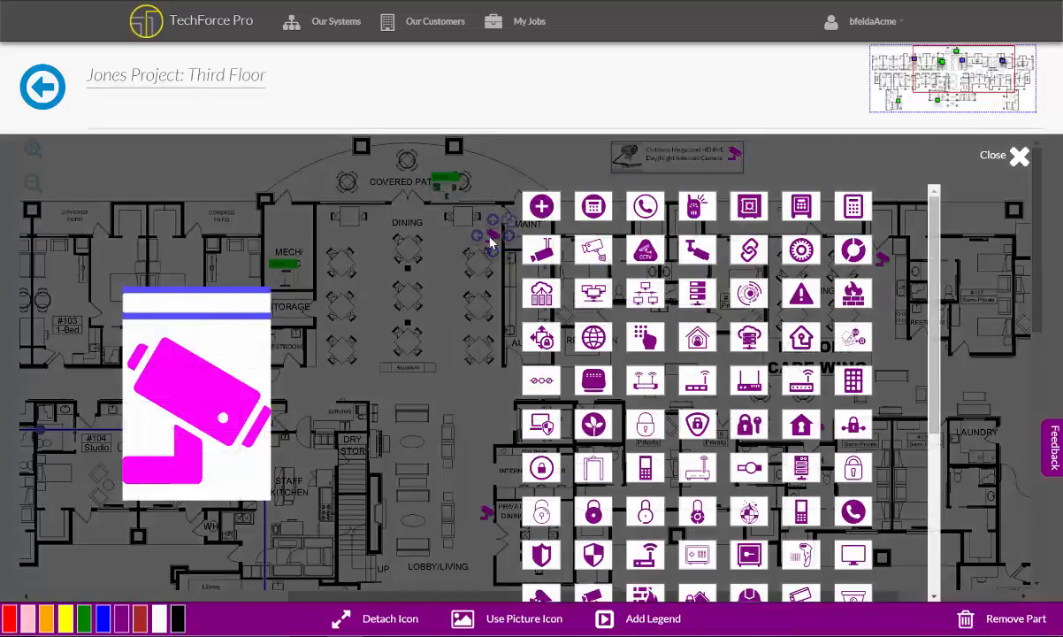
click(103, 617)
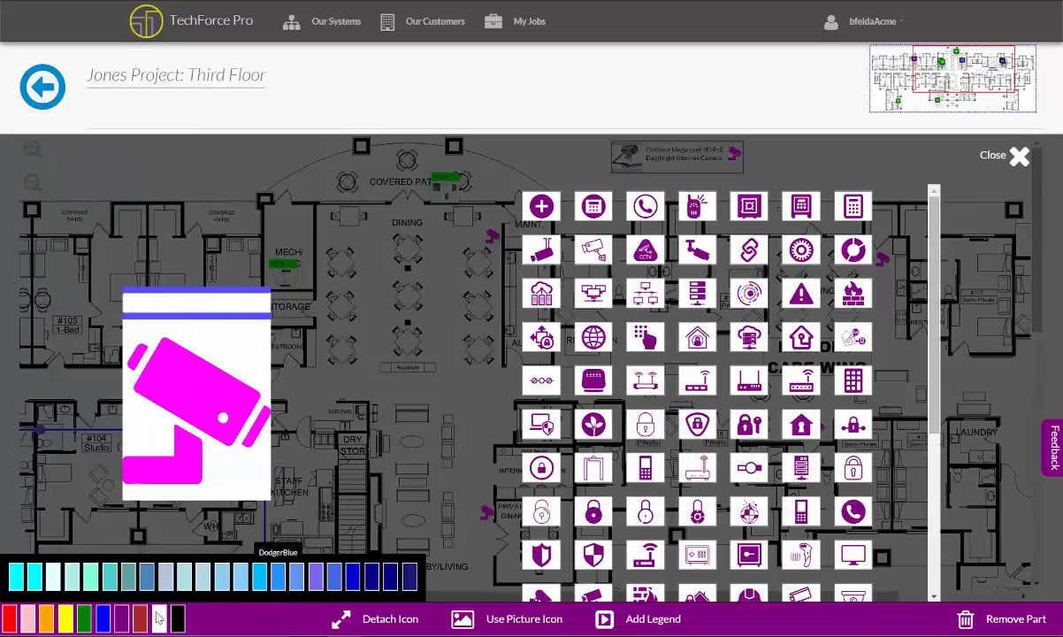
click(105, 624)
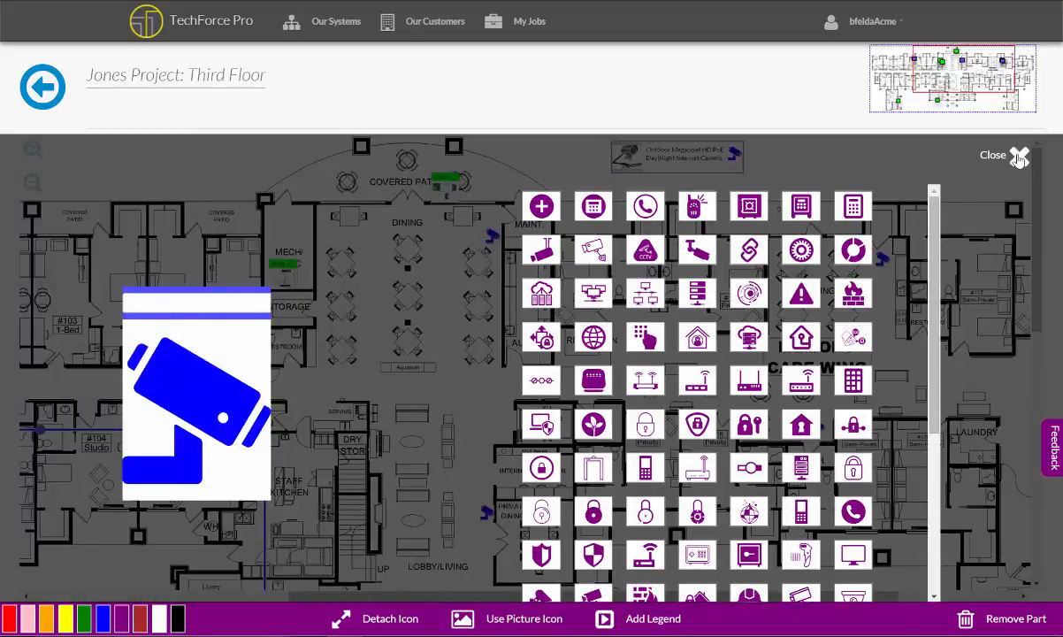
click(1019, 156)
drag(655, 158, 678, 159)
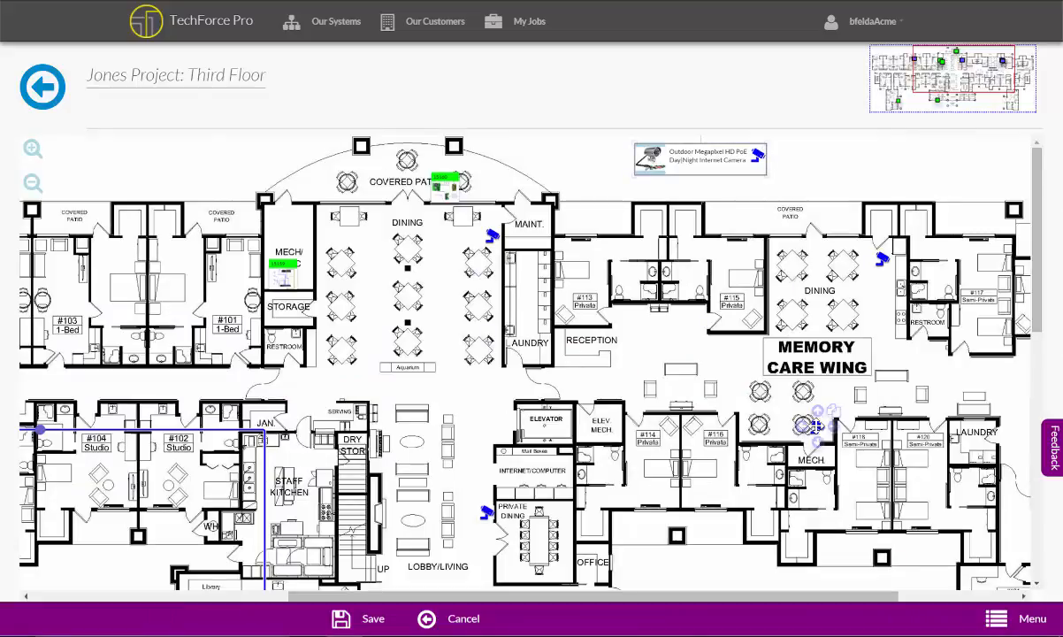
drag(539, 423, 634, 423)
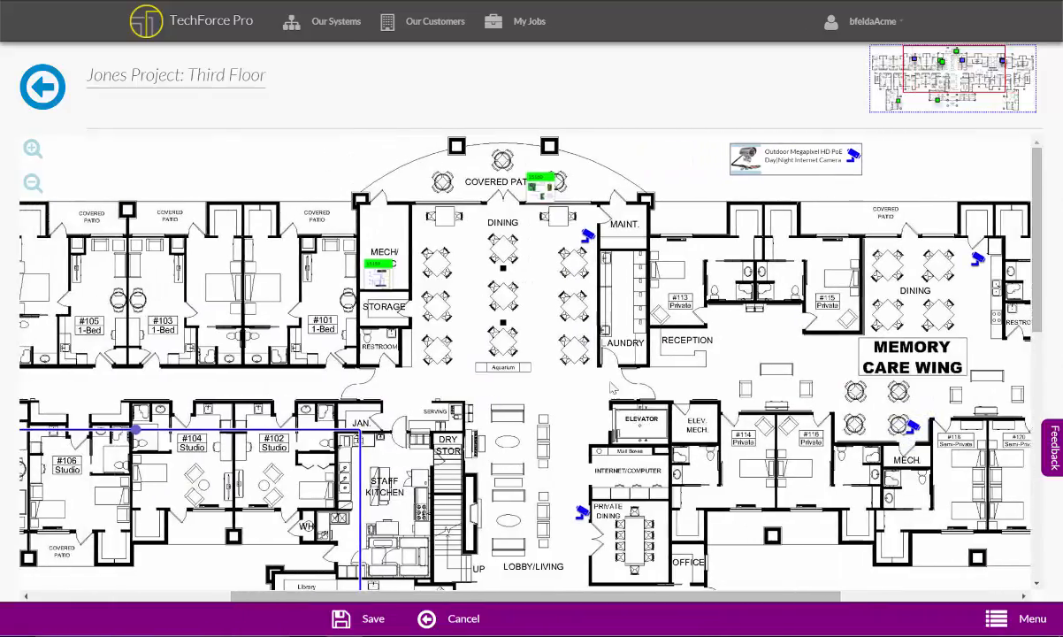